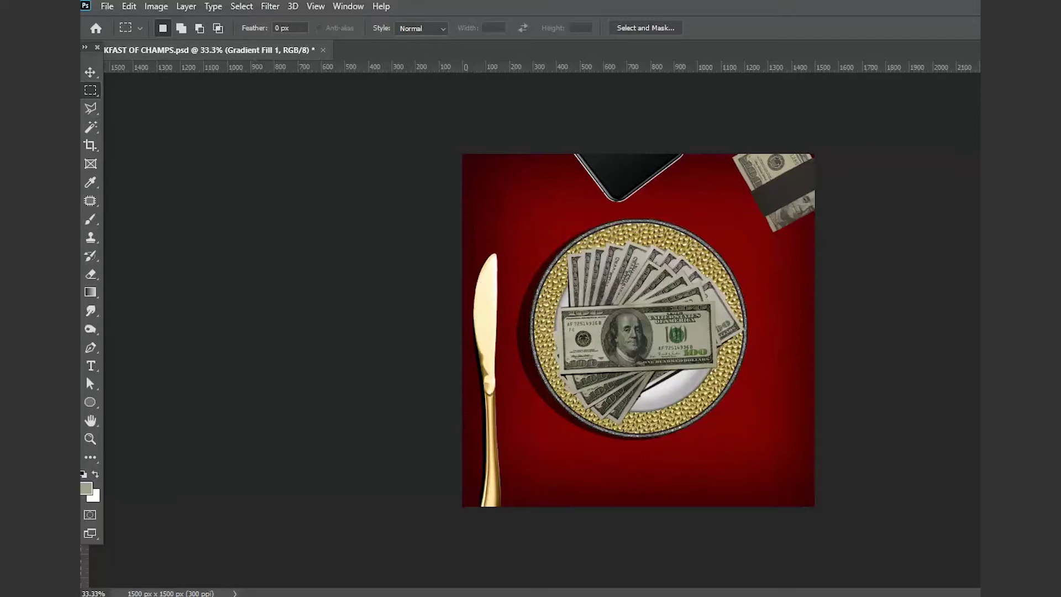
Arrange the watch, juice, fork and spoon layers, then delete the pic layer.
scroll(195, 406, up, 2)
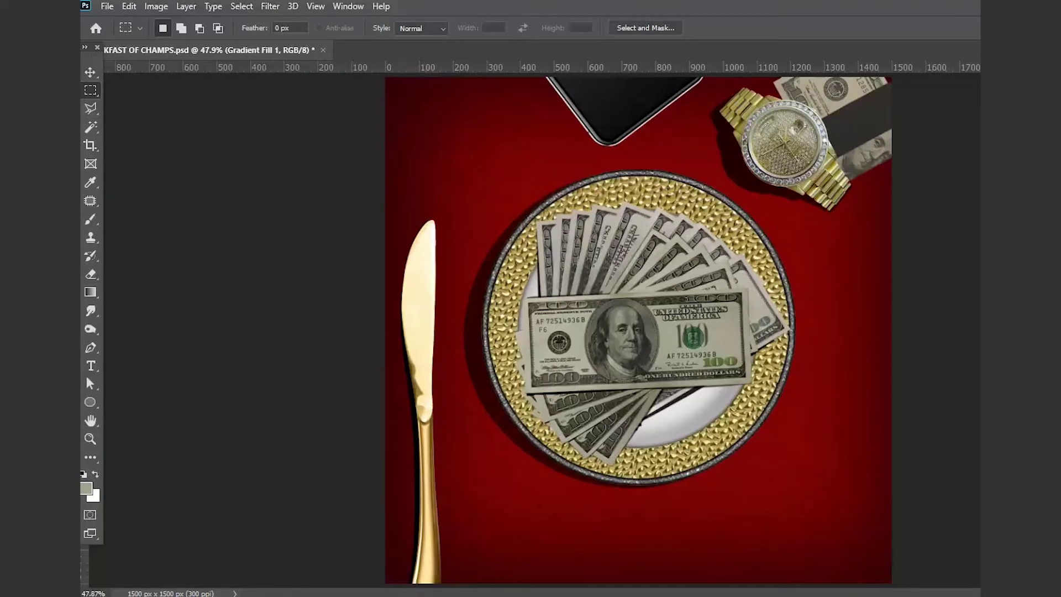
key(v)
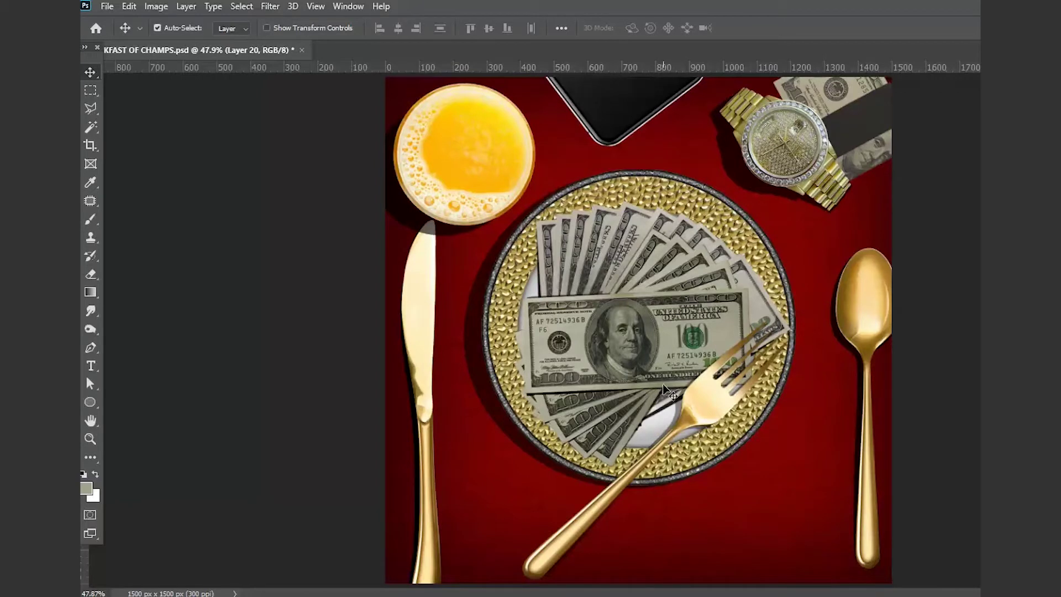
key(Delete)
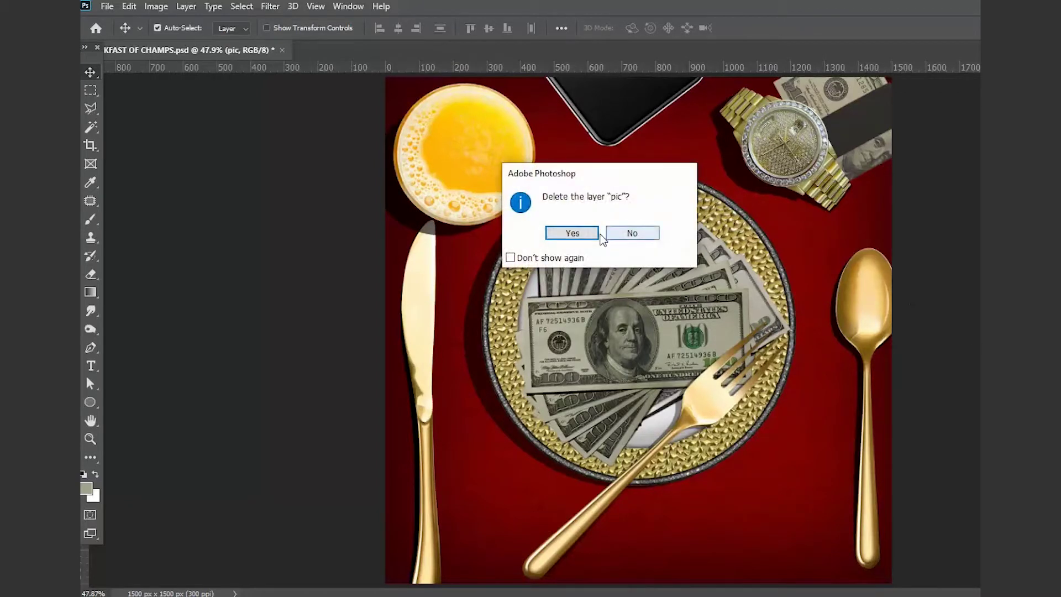
key(Return)
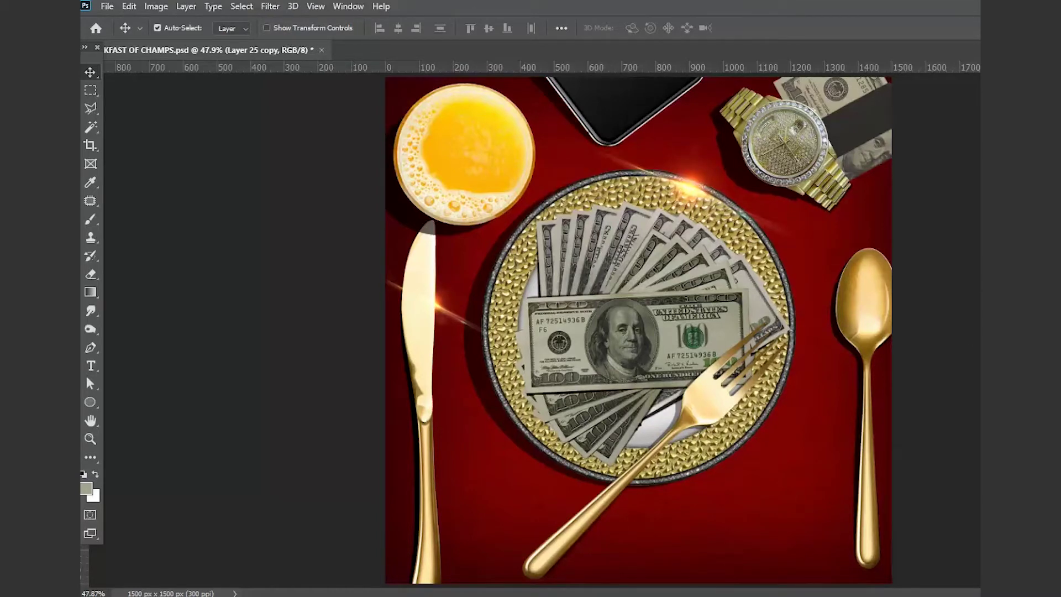
Zoom in on the watch and drag a sparkle flare onto its bracelet.
key(h)
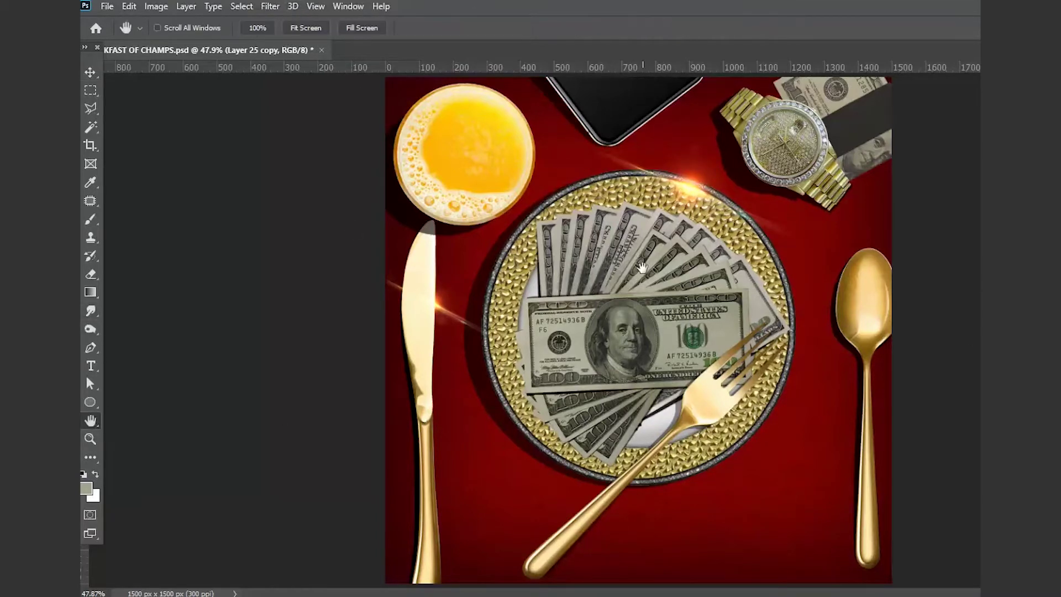
key(ctrl+minus)
key(z)
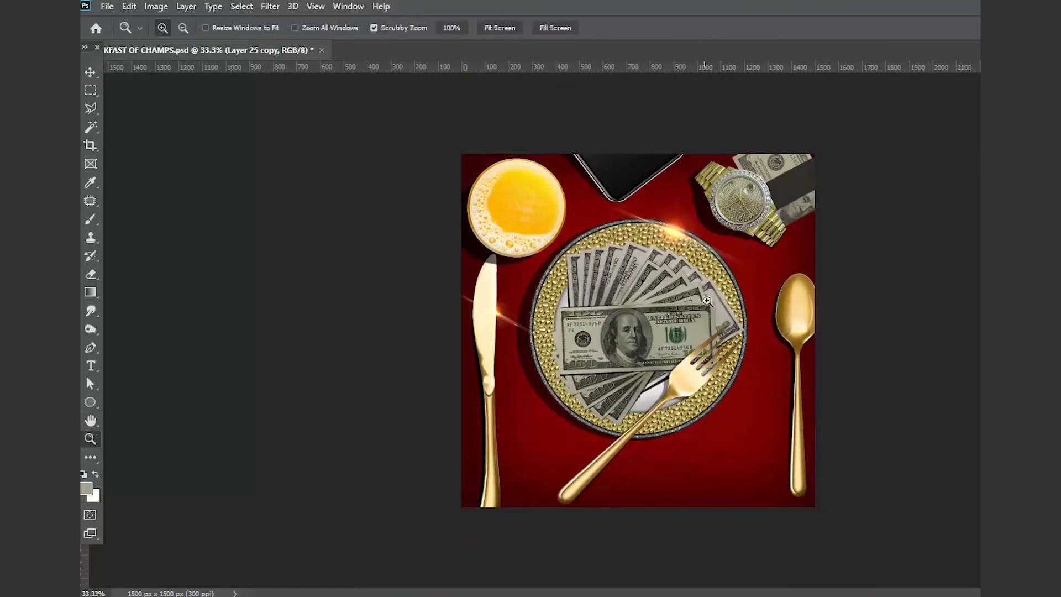
drag(671, 310, 713, 308)
key(h)
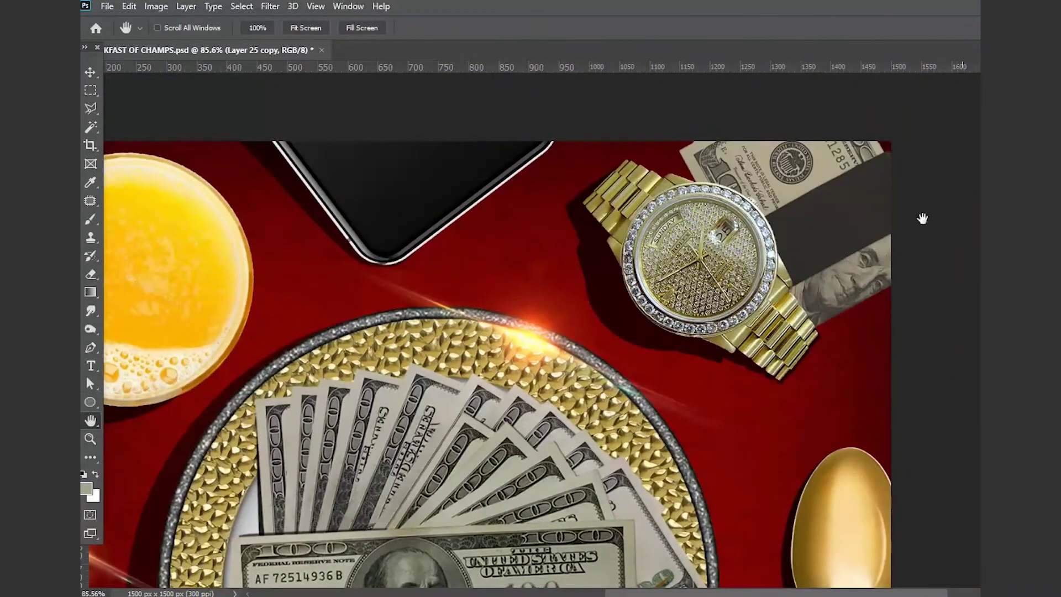
key(v)
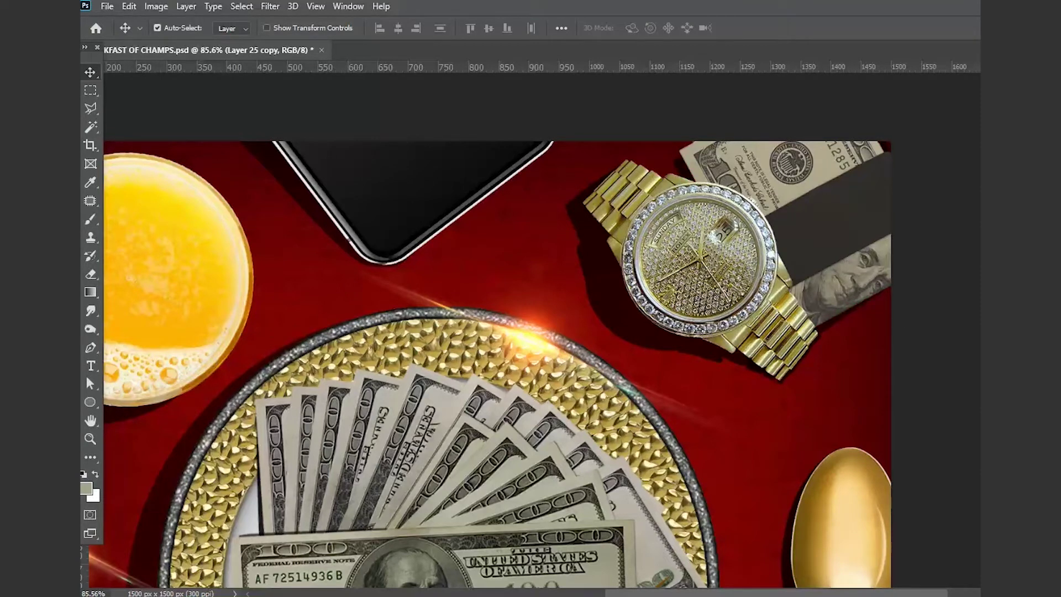
drag(951, 328, 650, 184)
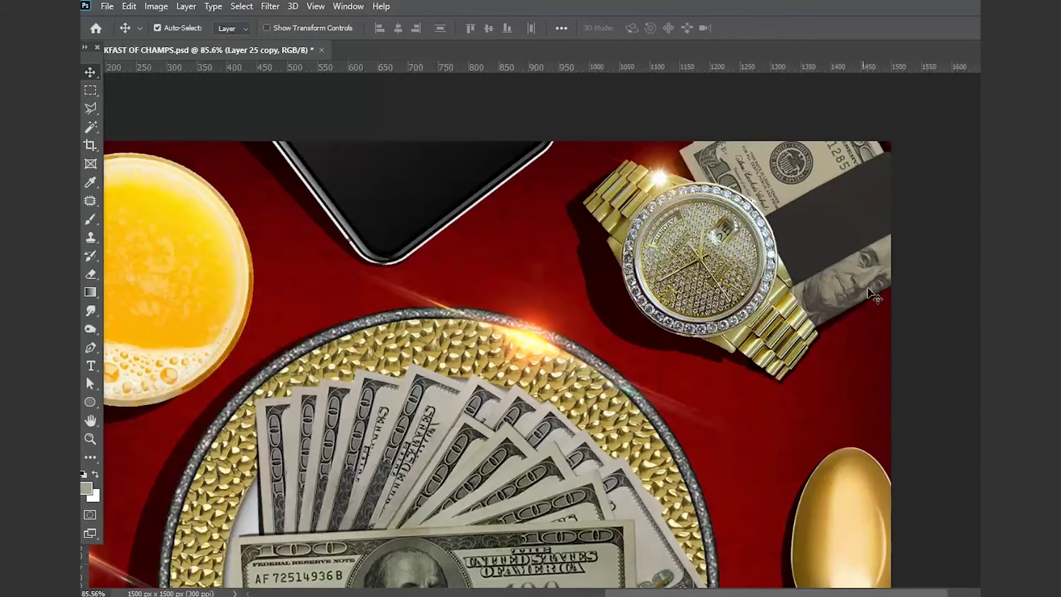
Pan across the plate, fork, spoon and watch to check the sparkle glints.
click(90, 420)
drag(552, 580, 645, 343)
drag(698, 371, 645, 259)
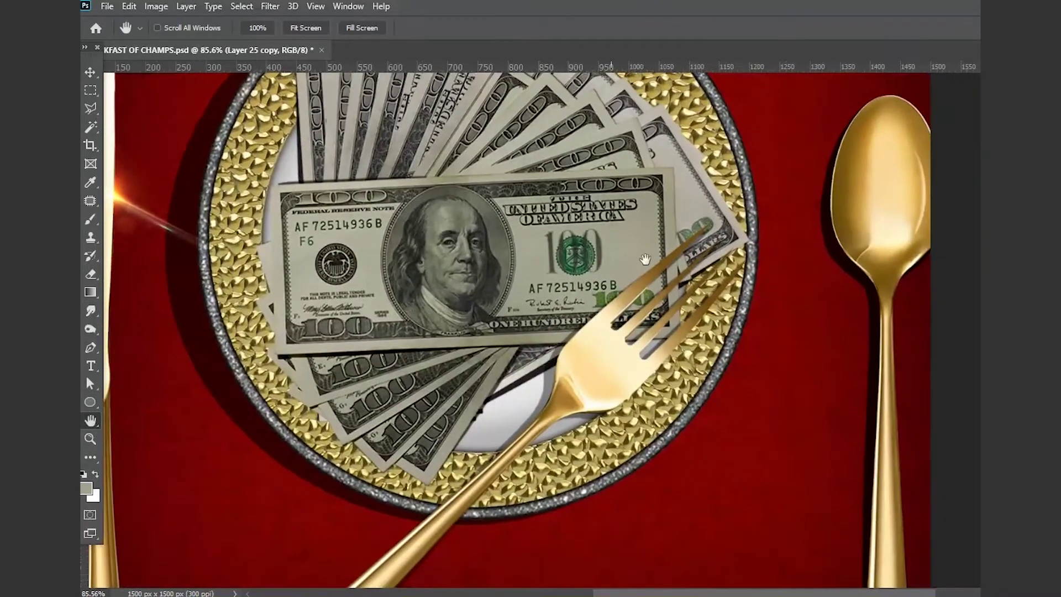
mouse_move(895, 492)
mouse_down()
mouse_move(977, 354)
mouse_move(911, 529)
mouse_up()
drag(939, 165, 821, 393)
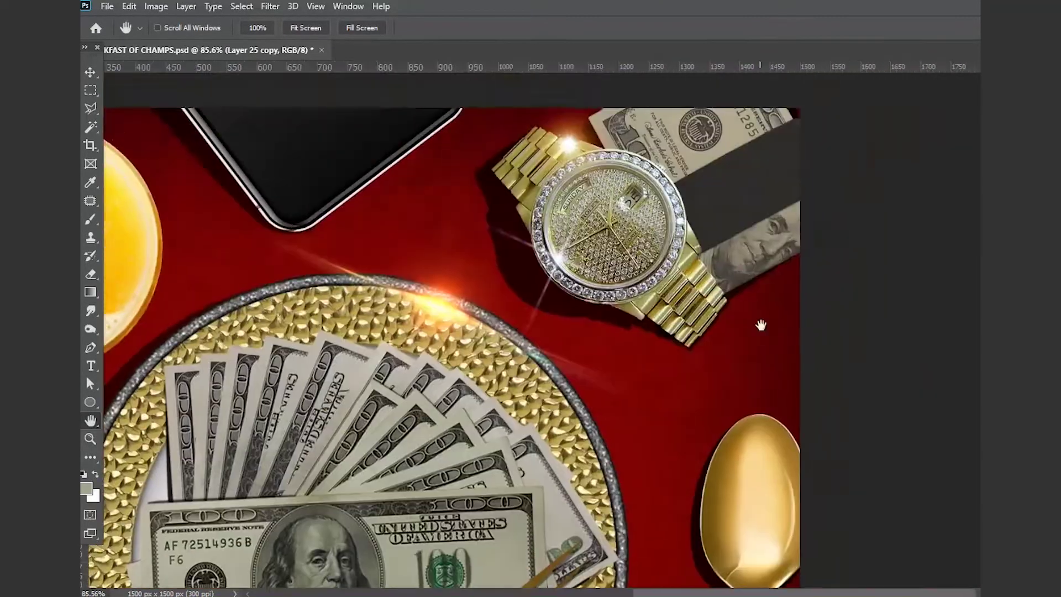
drag(835, 309, 846, 365)
mouse_move(384, 506)
mouse_down()
mouse_move(589, 262)
mouse_move(584, 281)
mouse_up()
scroll(583, 282, down, 3)
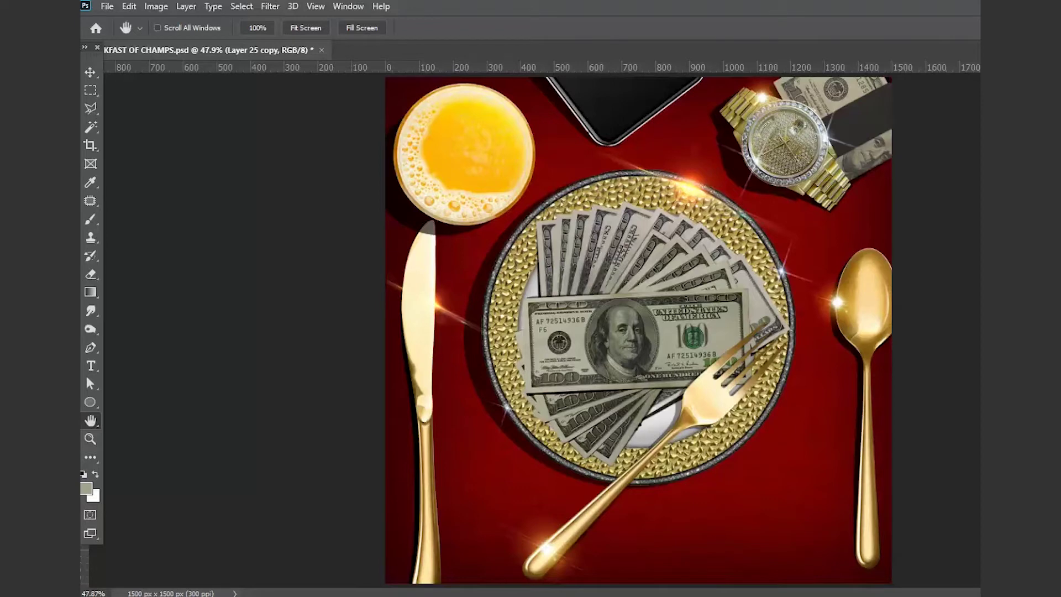
key(z)
drag(788, 504, 793, 502)
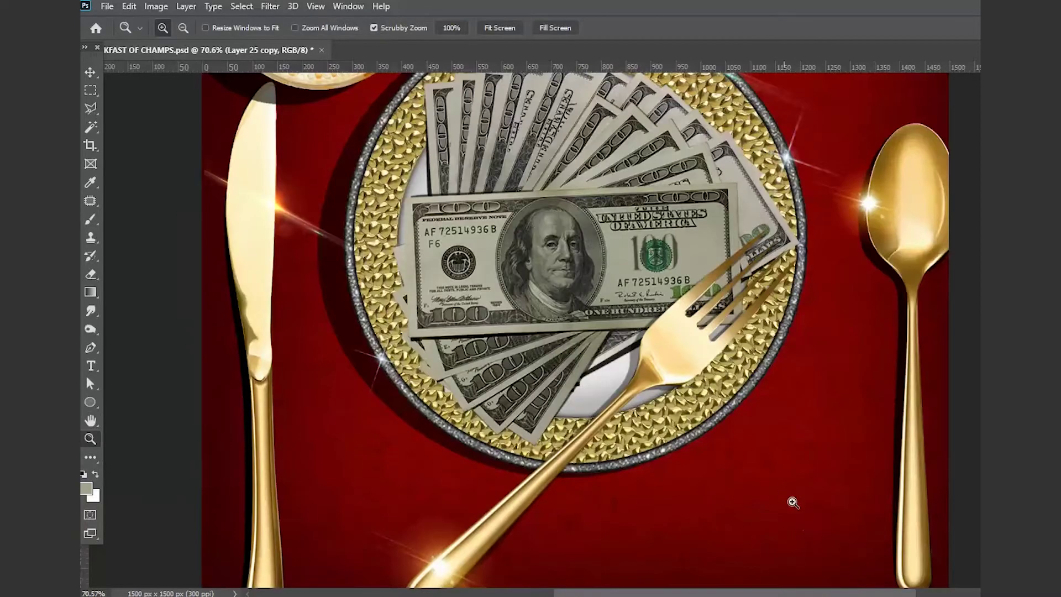
Add the tagline A RZT PRODUCTION beneath the title with the Horizontal Type Tool.
key(h)
scroll(578, 331, down, 2)
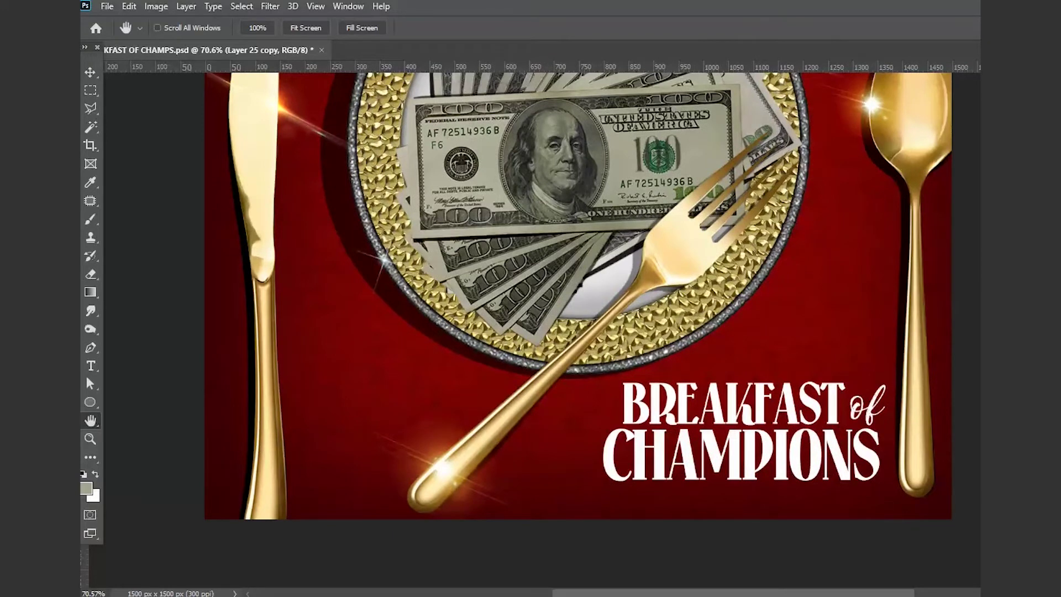
right_click(91, 366)
click(138, 363)
click(90, 72)
Delete the stray extra layer and fit the whole cover on screen.
key(Return)
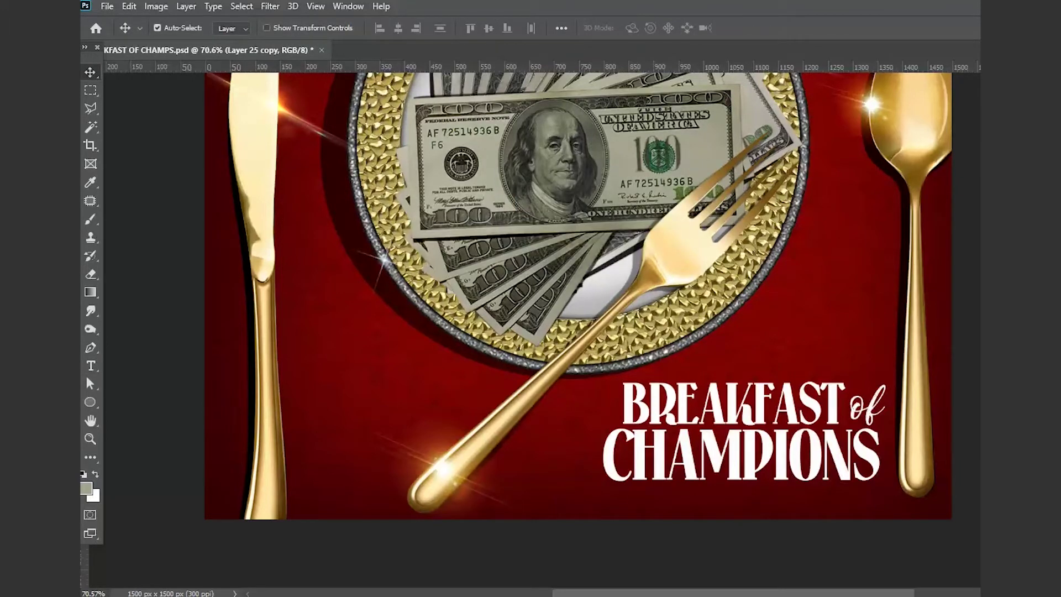
click(315, 6)
click(475, 133)
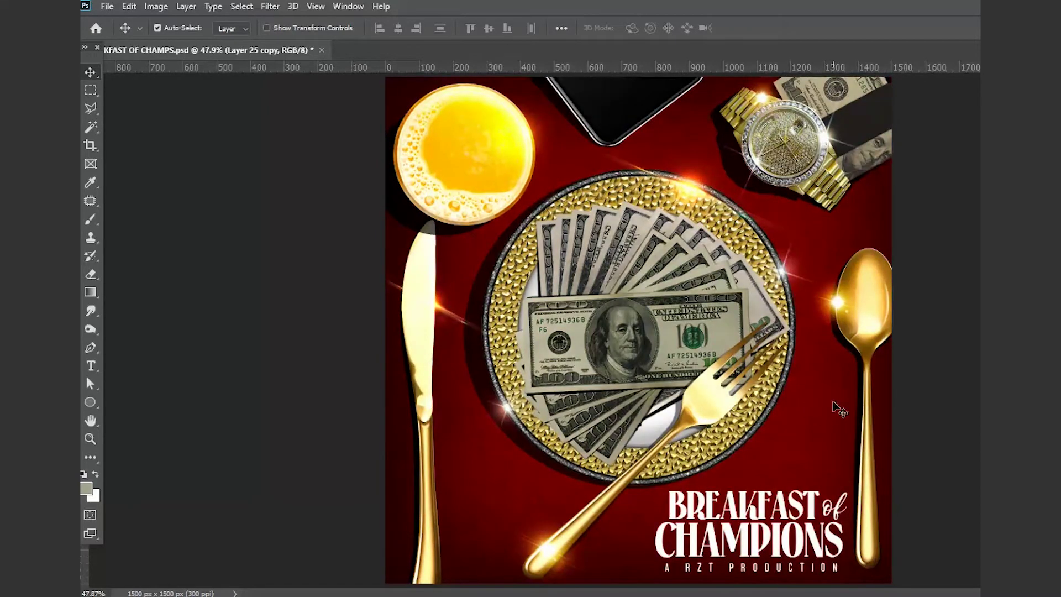
key(ctrl+minus)
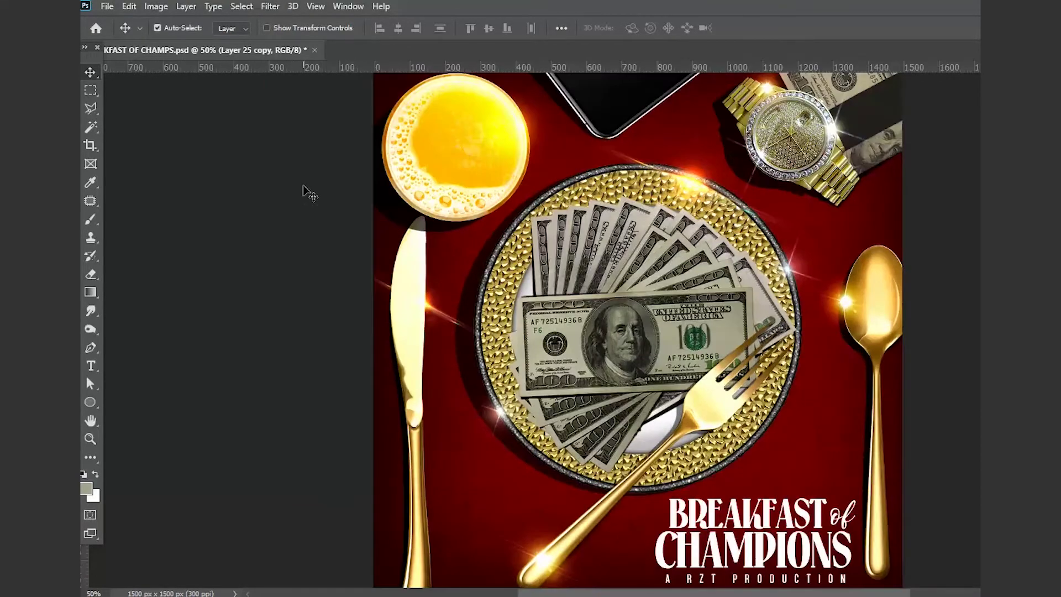
Fit the cover on screen and save the document.
click(315, 6)
click(354, 135)
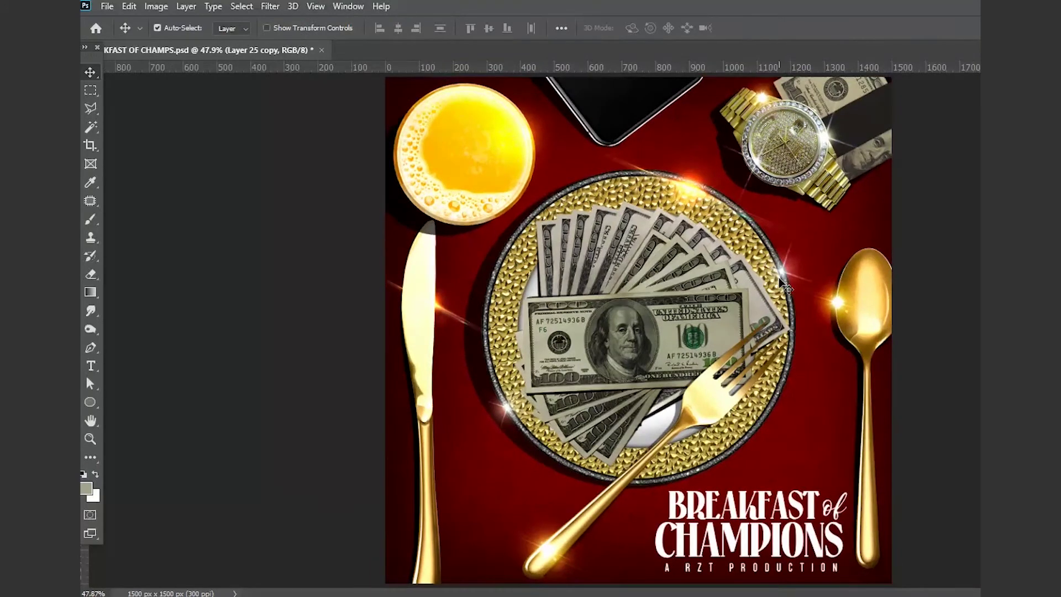
click(107, 6)
click(122, 161)
Copy the rzt_BLK.png logo from Open Recent and paste it into the cover.
click(107, 6)
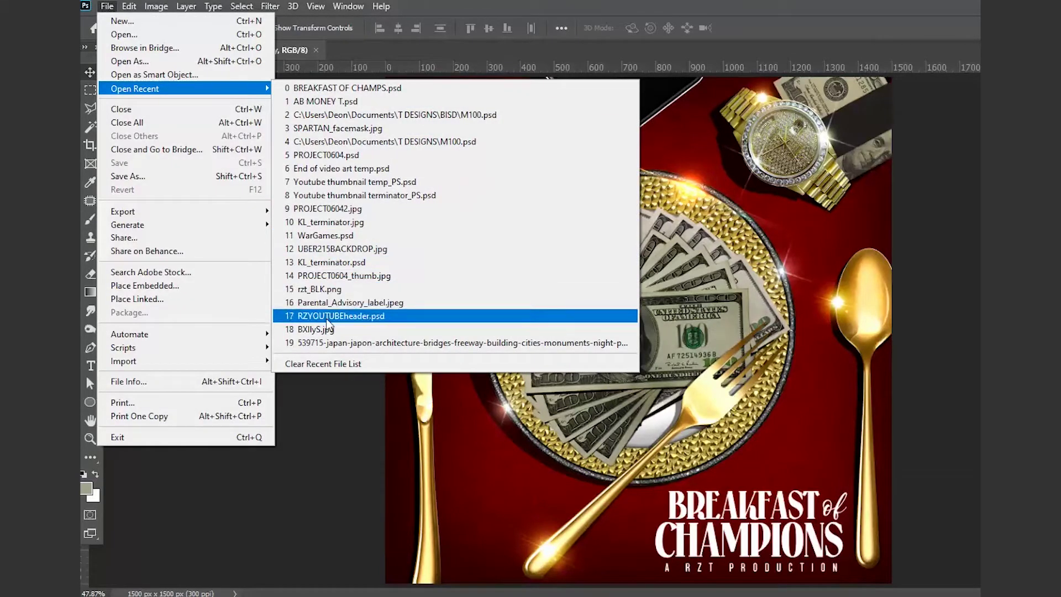
click(320, 289)
key(ctrl+c)
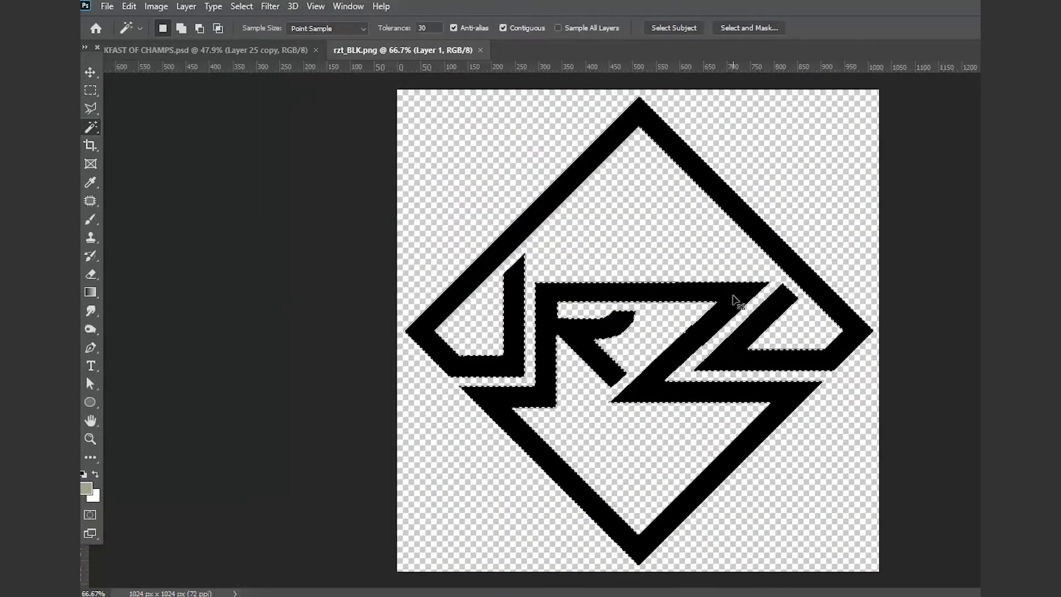
key(ctrl+w)
key(ctrl+v)
Shrink the logo into the bottom-left corner and invert it to white.
key(ctrl+t)
mouse_move(811, 158)
mouse_down()
mouse_move(510, 458)
mouse_move(425, 560)
mouse_up()
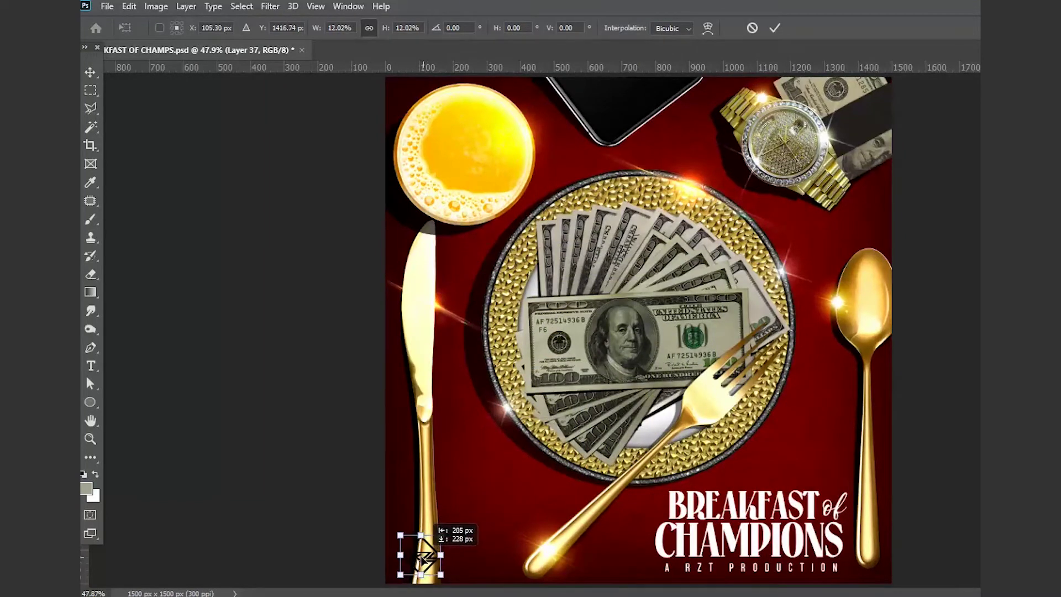
key(Return)
key(w)
click(156, 6)
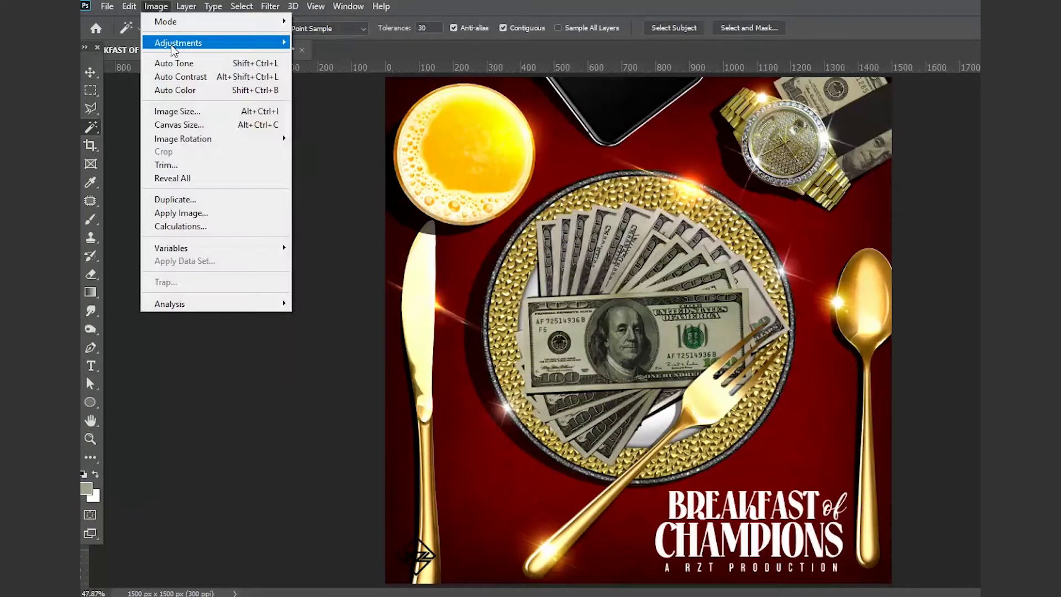
click(369, 212)
key(v)
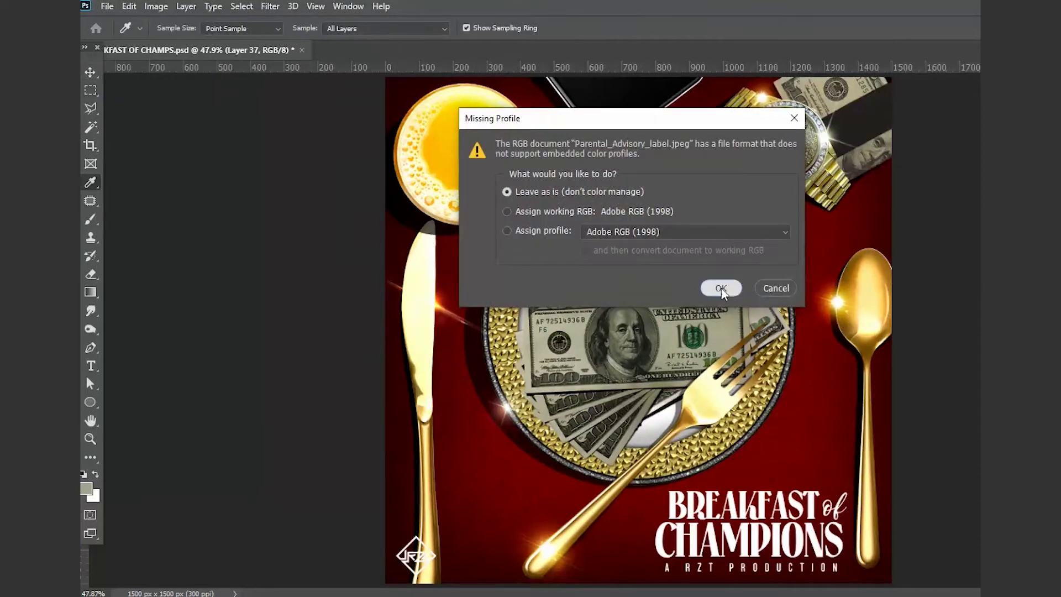
Copy Parental_Advisory_label.jpeg and paste it into the cover.
click(721, 288)
key(ctrl+a)
key(ctrl+c)
key(ctrl+w)
key(ctrl+v)
Scale the label into the bottom-right corner and shift the title left beside it.
key(ctrl+t)
mouse_move(842, 201)
mouse_down()
mouse_move(507, 415)
mouse_move(472, 555)
mouse_move(855, 552)
mouse_up()
key(Return)
click(817, 511)
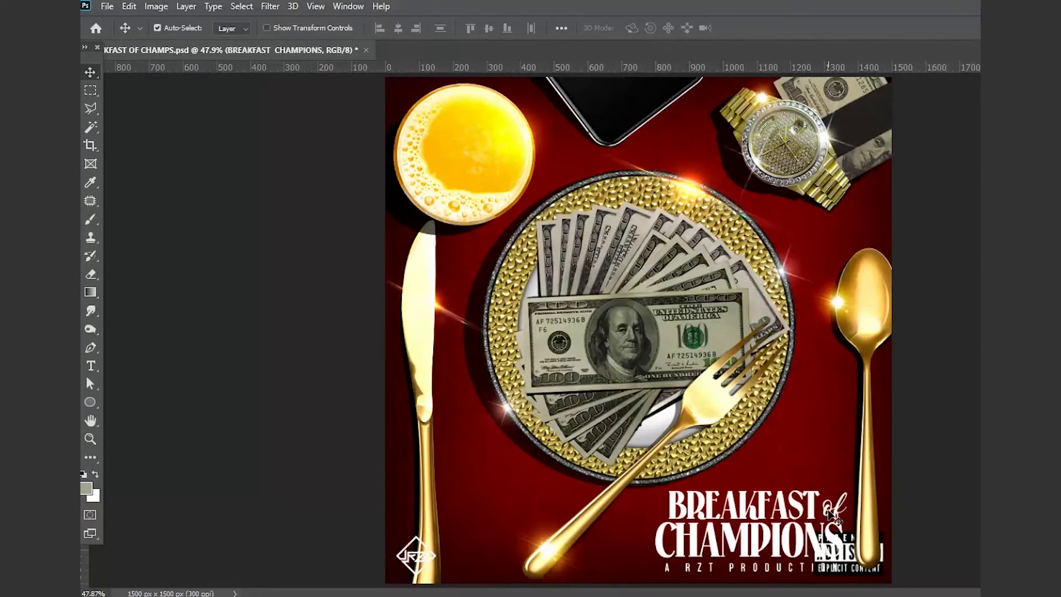
drag(801, 556, 765, 560)
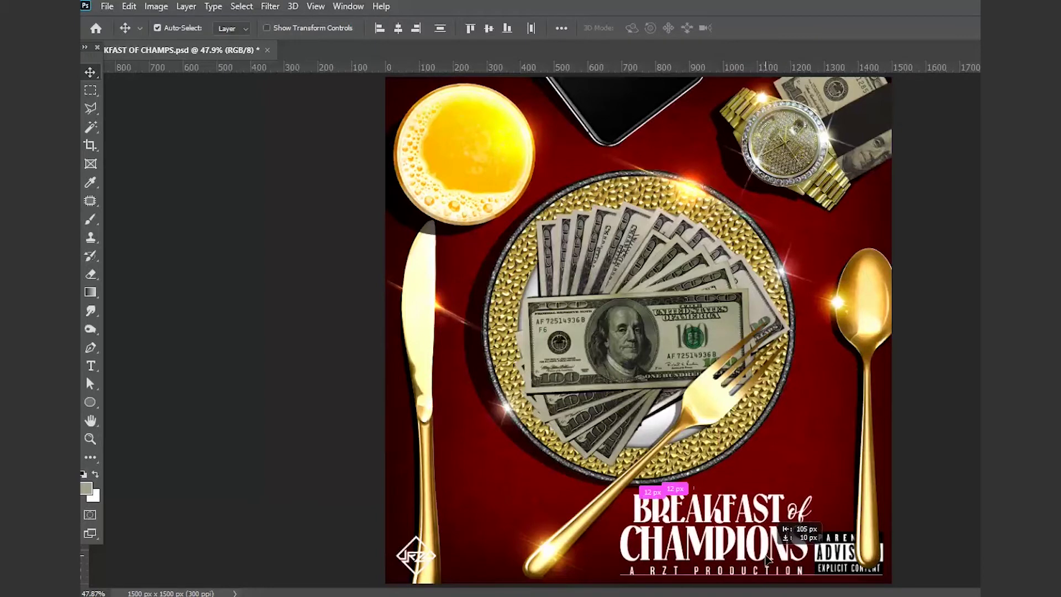
click(860, 550)
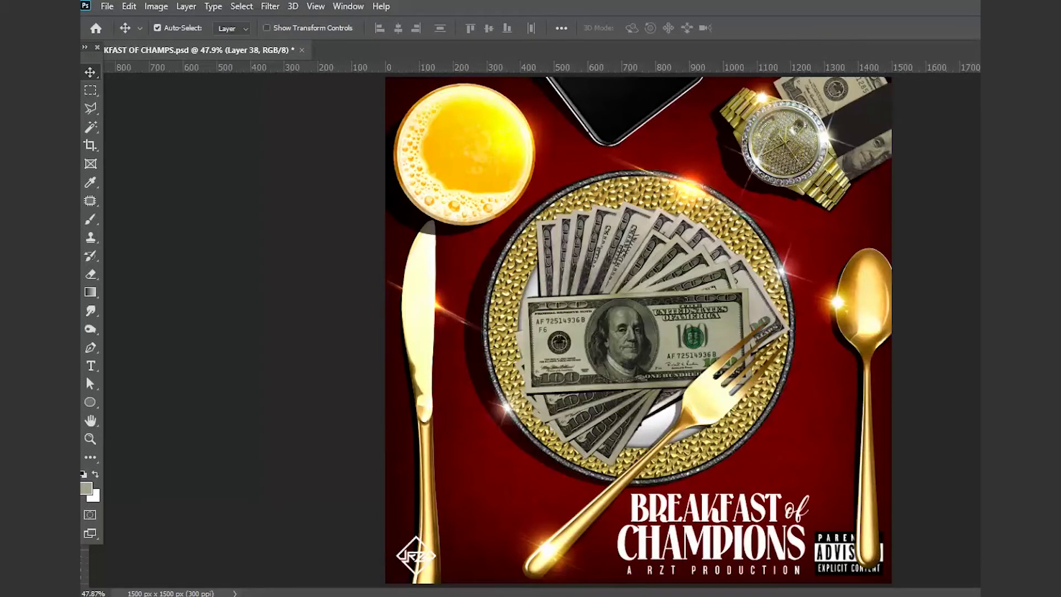
drag(859, 550, 864, 552)
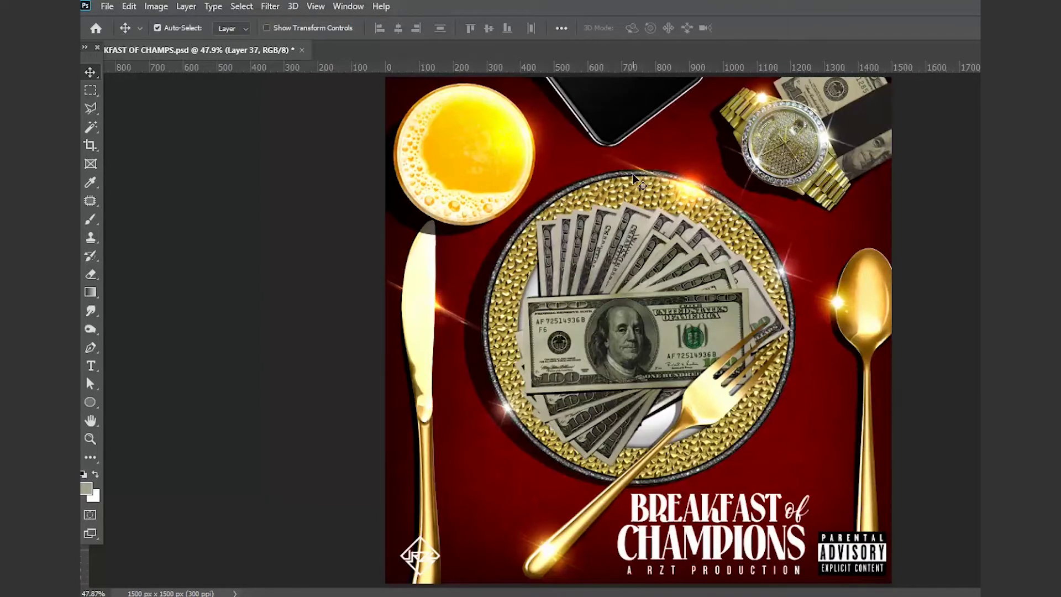
click(315, 6)
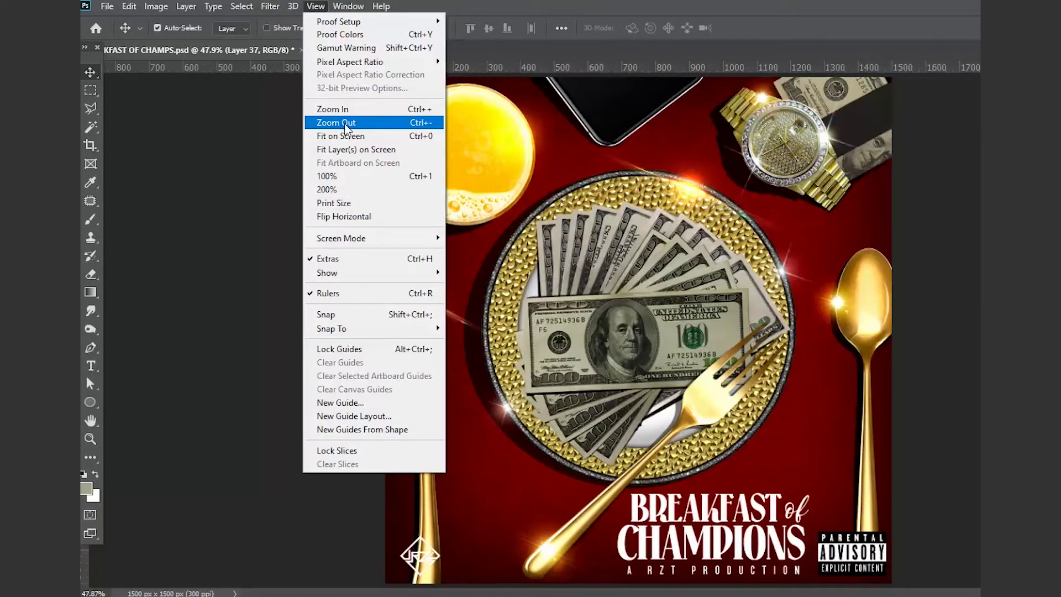
Save the cover, then zoom in on the watch and money clip.
key(Escape)
click(107, 6)
click(110, 161)
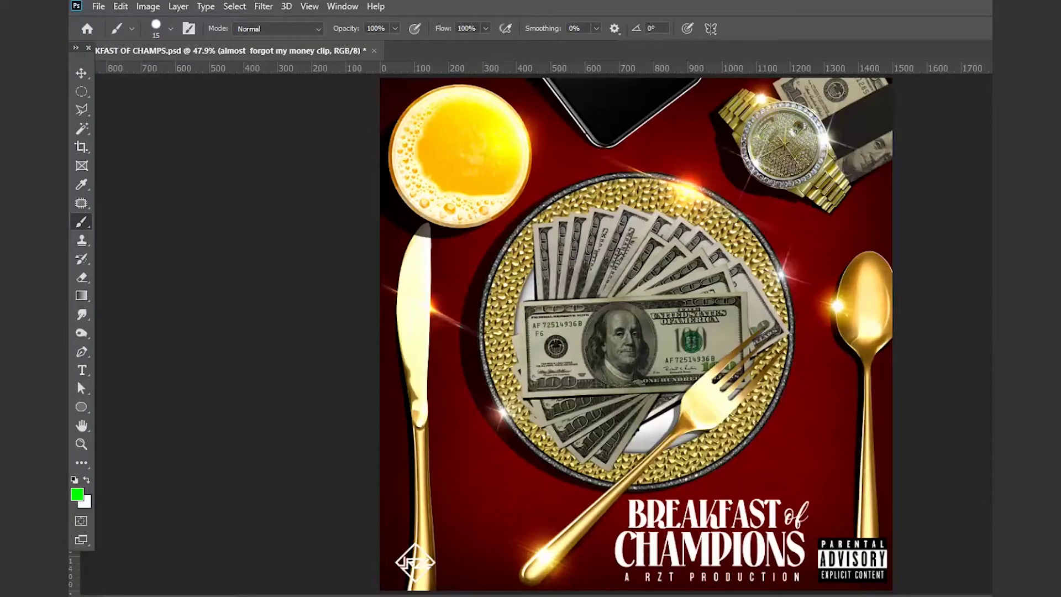
click(82, 444)
drag(719, 221, 753, 221)
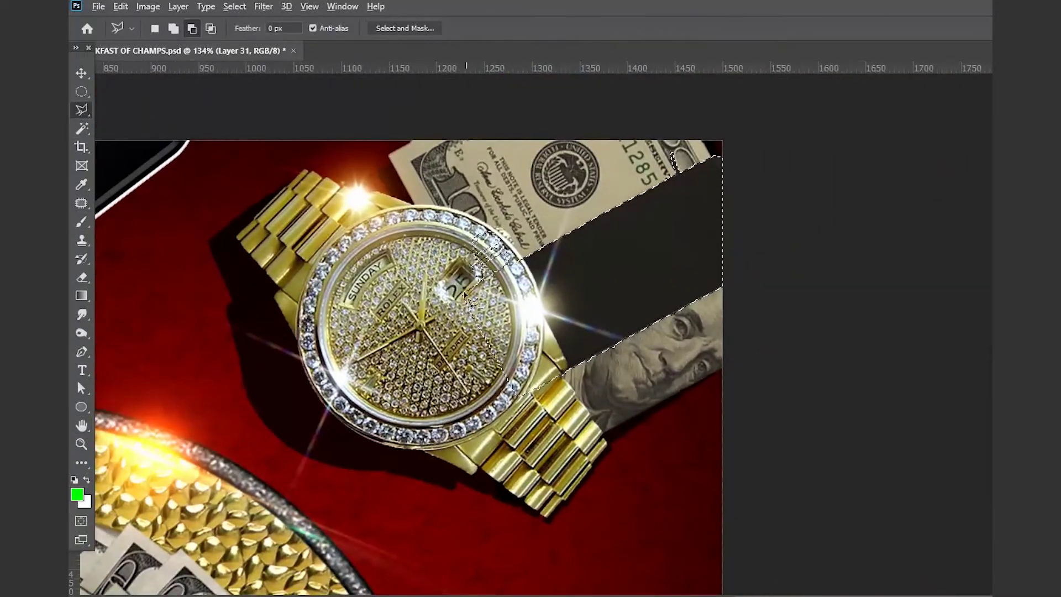
Outline the bill beside the watch, invert the selection and add a new layer.
click(730, 166)
click(713, 116)
click(428, 130)
click(500, 272)
key(ctrl+shift+i)
key(ctrl+shift+alt+n)
key(b)
key(d)
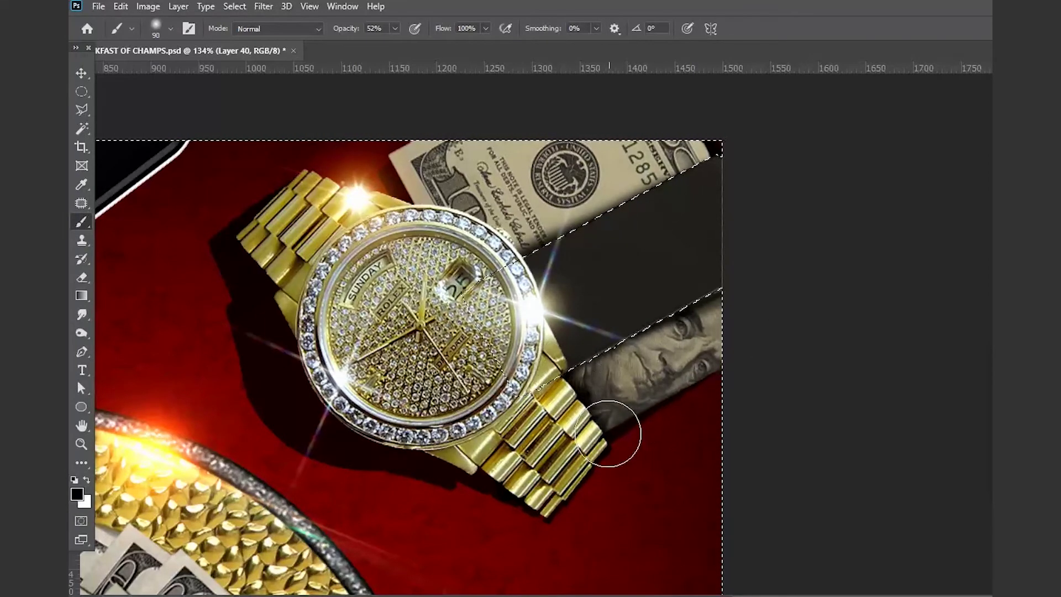
Set the eraser to size 100 and ready the Polygonal Lasso in add mode.
key(e)
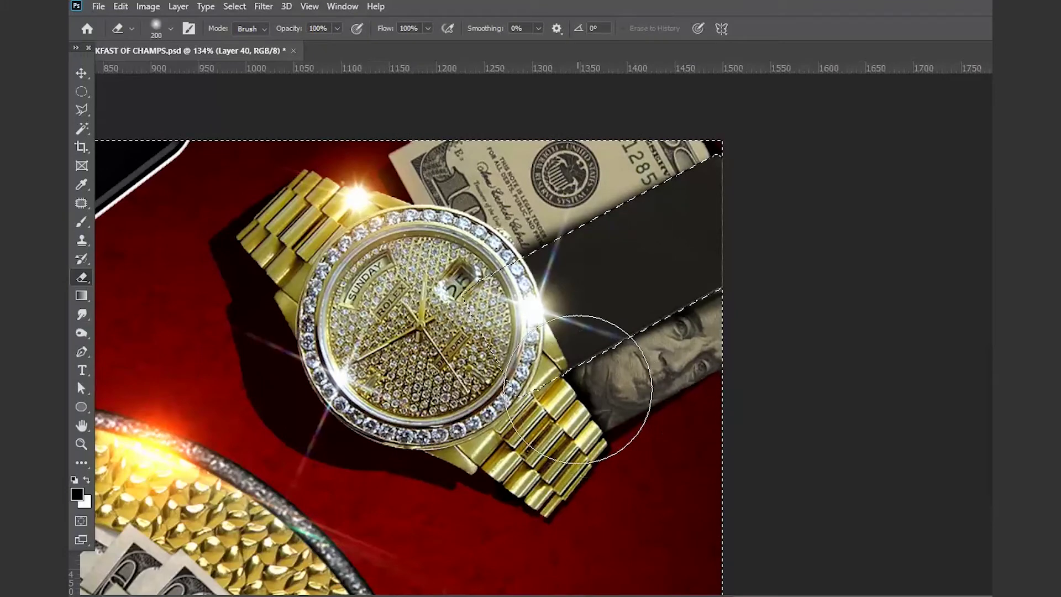
click(82, 222)
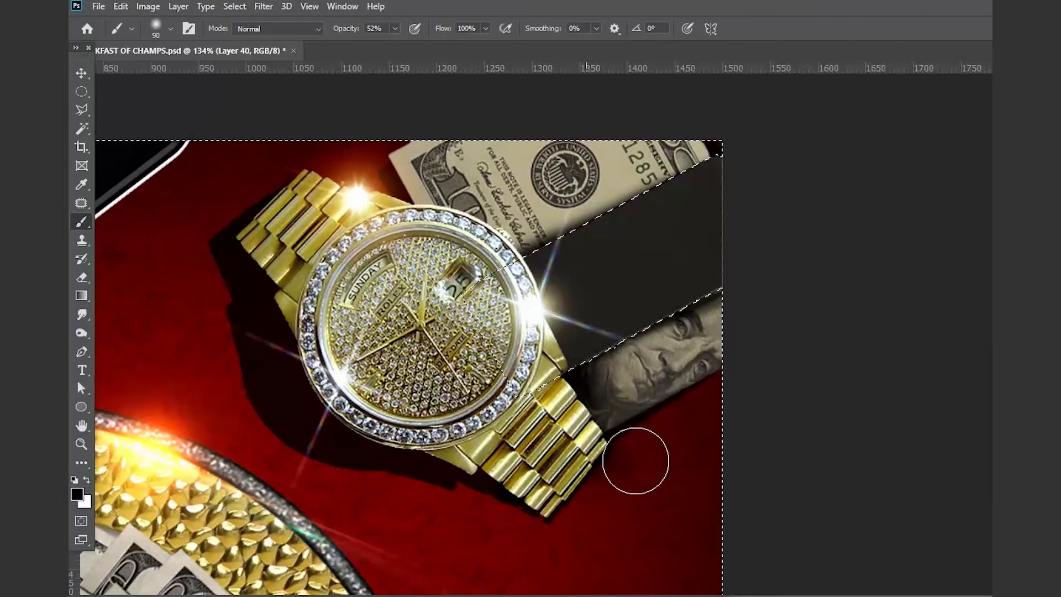
click(81, 277)
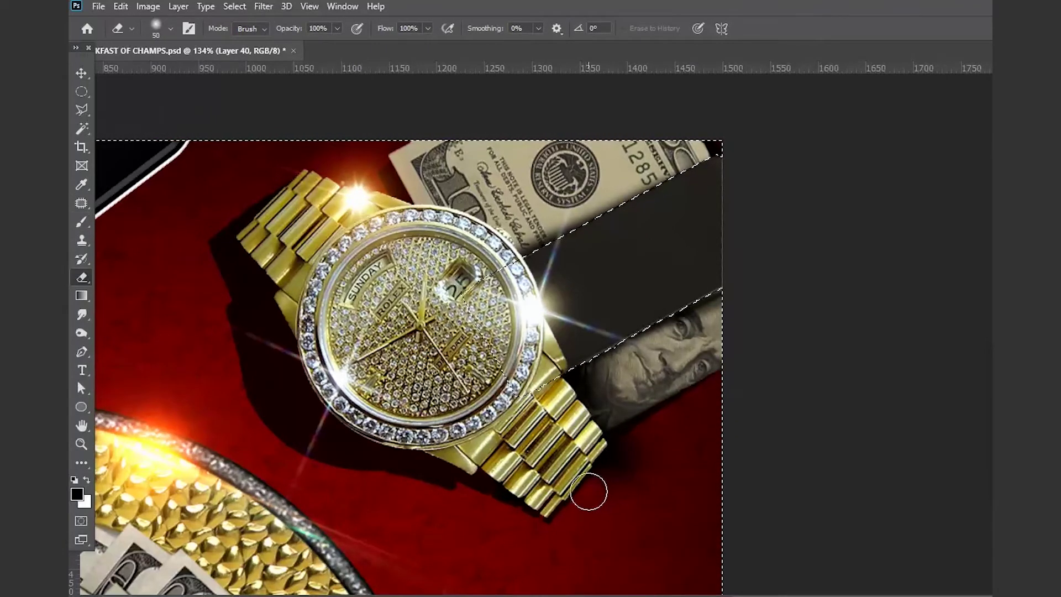
key(bracketright)
key(bracketright)
key(bracketright)
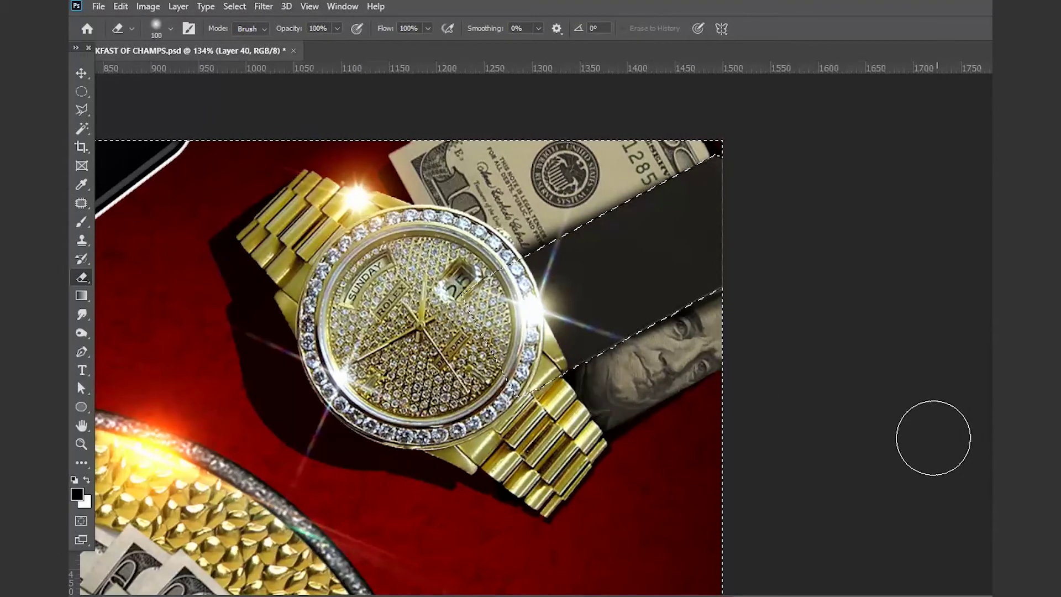
key(m)
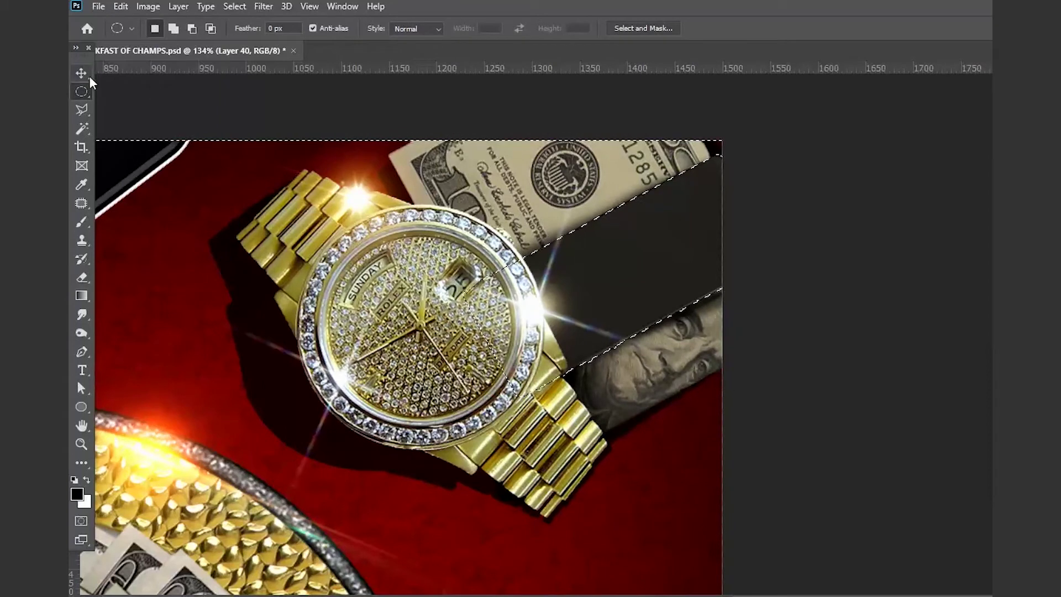
key(shift+m)
key(shift)
key(l)
Outline the slanted dark band beside the watch and set the brush to size 8.
click(727, 283)
click(760, 284)
click(740, 346)
click(527, 412)
click(729, 284)
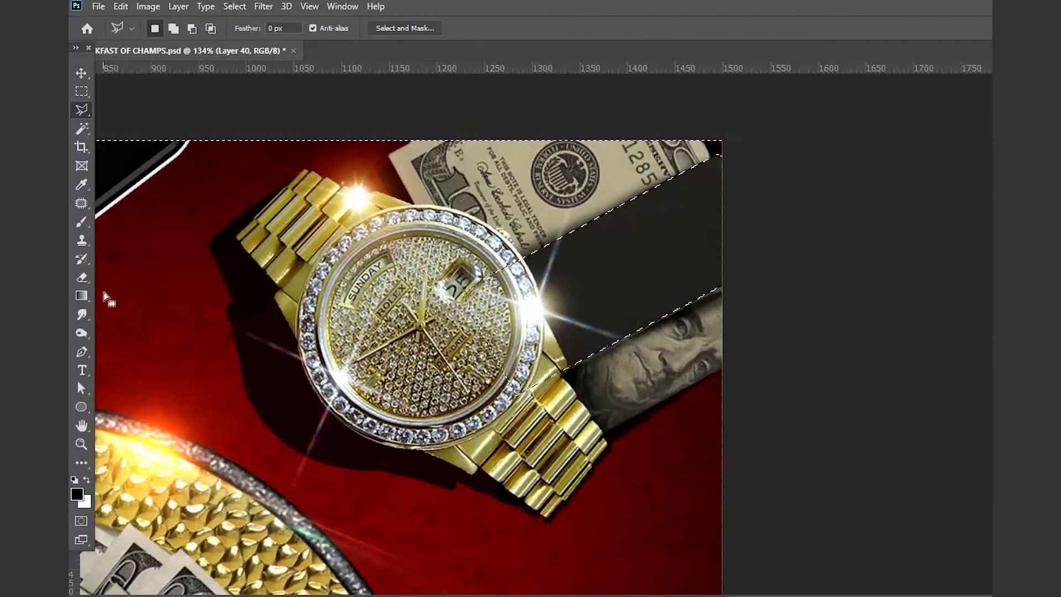
key(b)
key(bracketleft)
key(bracketleft)
key(bracketleft)
key(m)
click(553, 302)
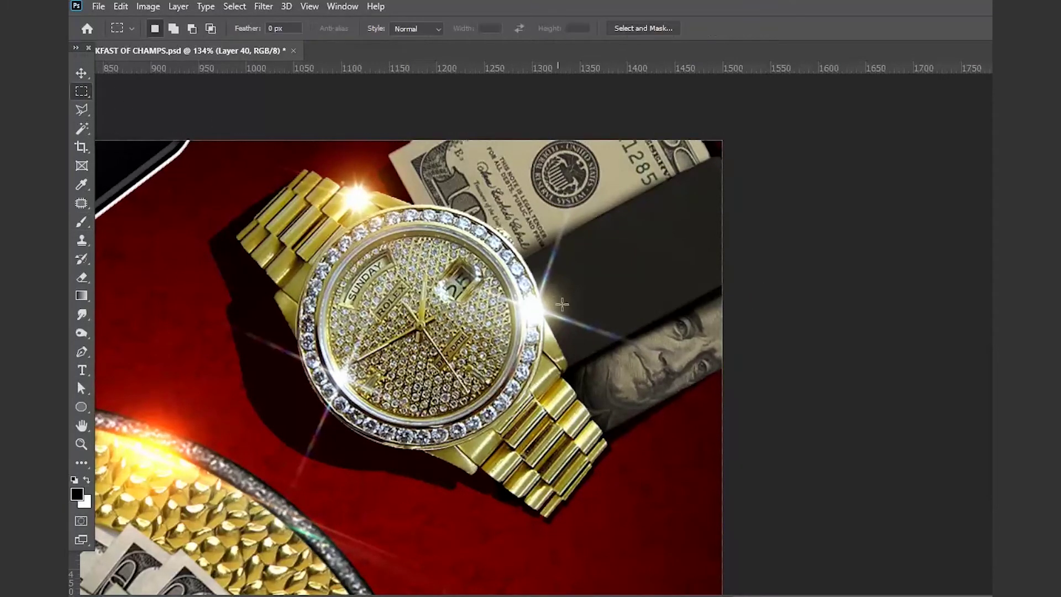
Reselect the dark band, add a new layer and choose a new foreground paint colour.
click(233, 7)
click(246, 45)
key(ctrl+shift+alt+n)
key(x)
click(77, 493)
click(739, 351)
key(Return)
Paint soft grey streaks across the dark band with a size-100 brush.
key(b)
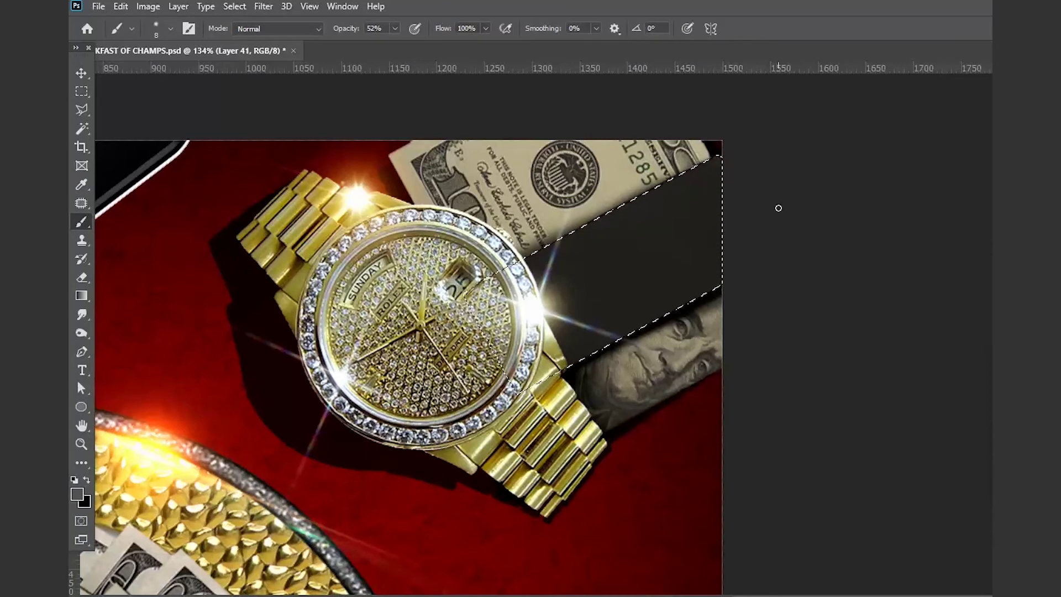
key(bracketright)
key(bracketright)
key(bracketright)
key(bracketright)
key(bracketright)
key(bracketright)
key(bracketright)
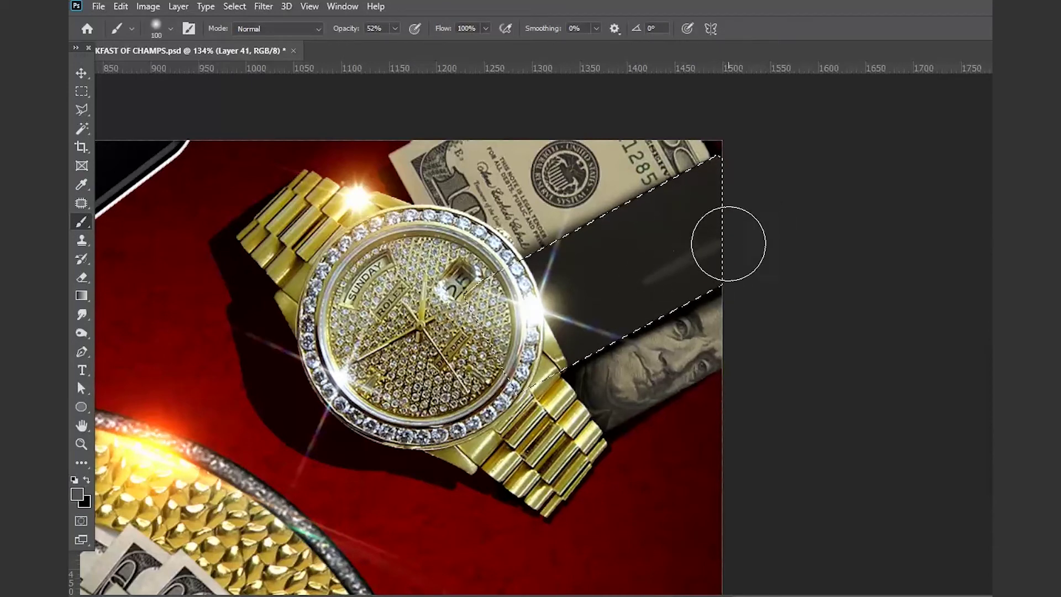
drag(727, 246, 696, 252)
drag(774, 208, 611, 289)
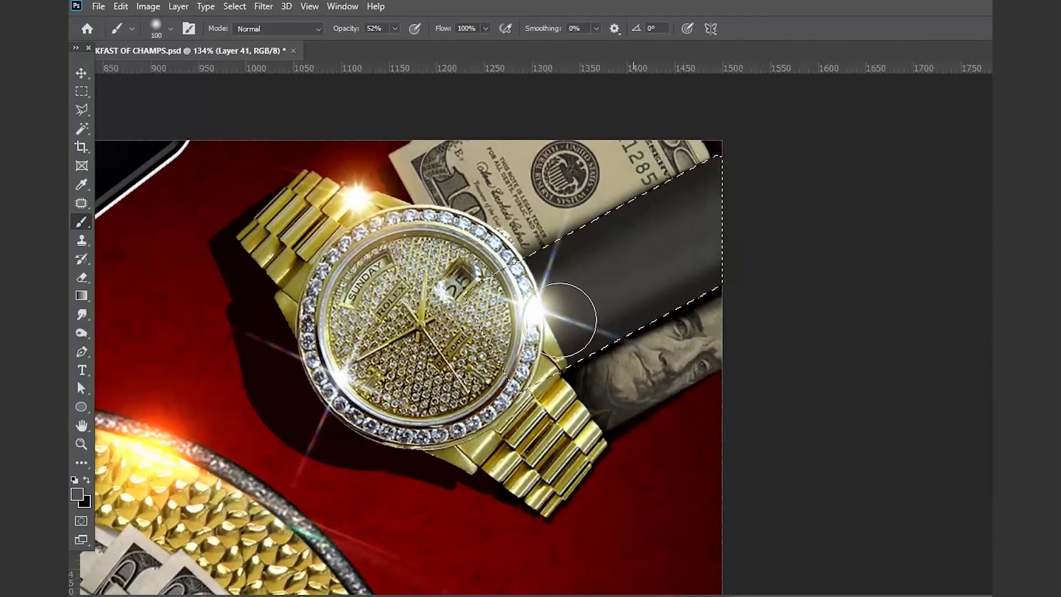
drag(751, 181, 682, 237)
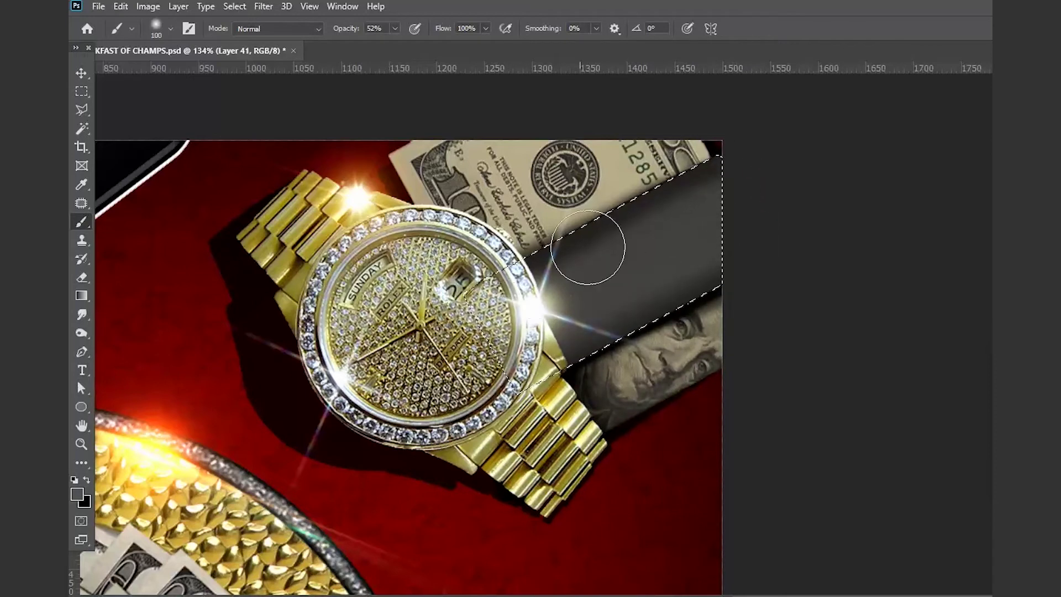
Add finer grey highlights at brush sizes 25 and 15, then fit the cover on screen.
key(bracketleft)
key(bracketleft)
key(bracketleft)
drag(635, 248, 761, 239)
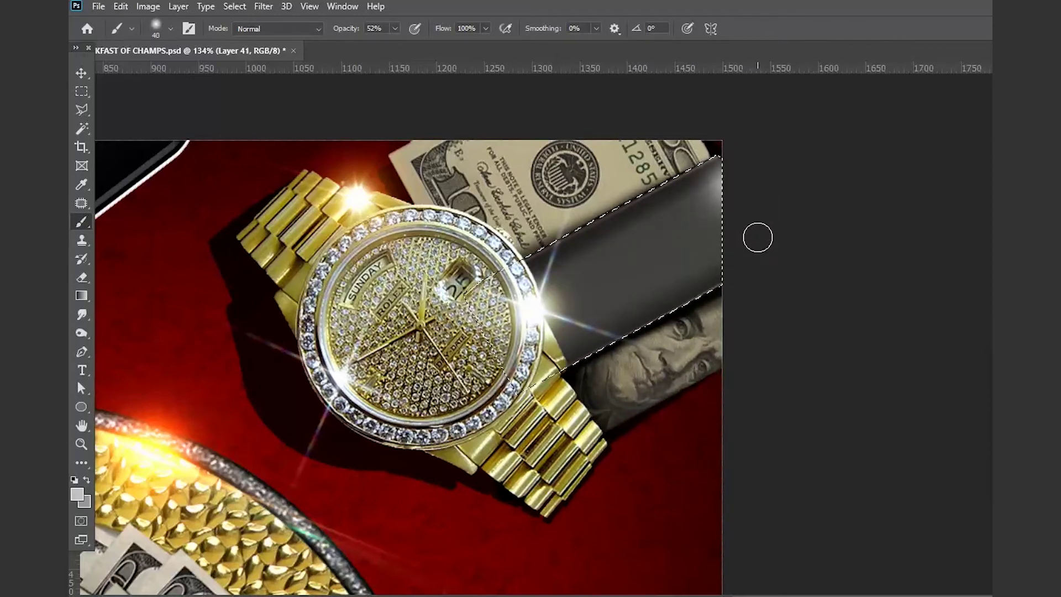
key(ctrl+z)
key(ctrl+z)
key(ctrl+shift+z)
drag(527, 288, 766, 258)
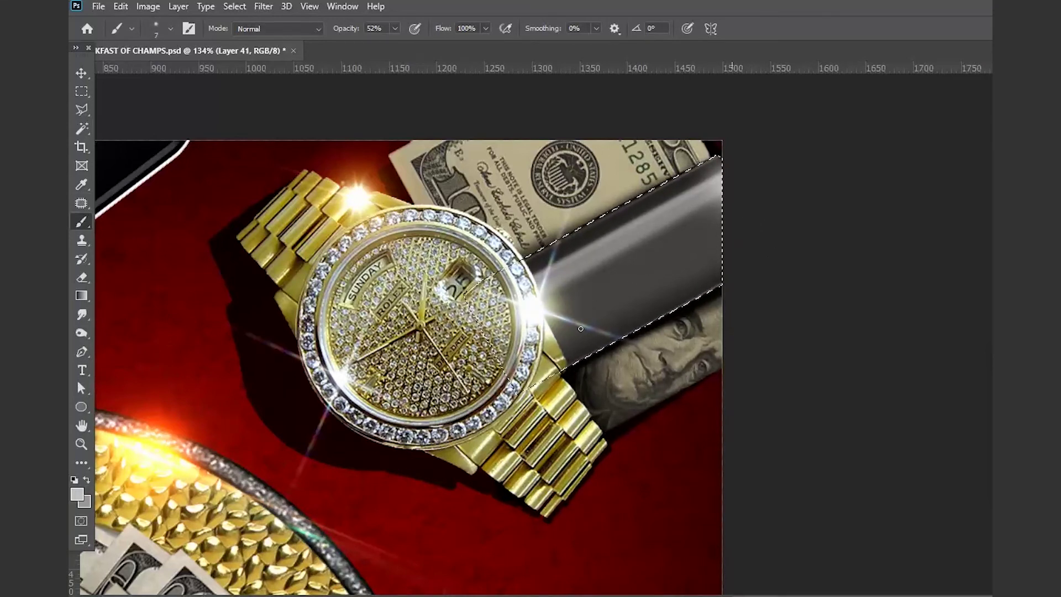
key(bracketleft)
drag(589, 332, 825, 228)
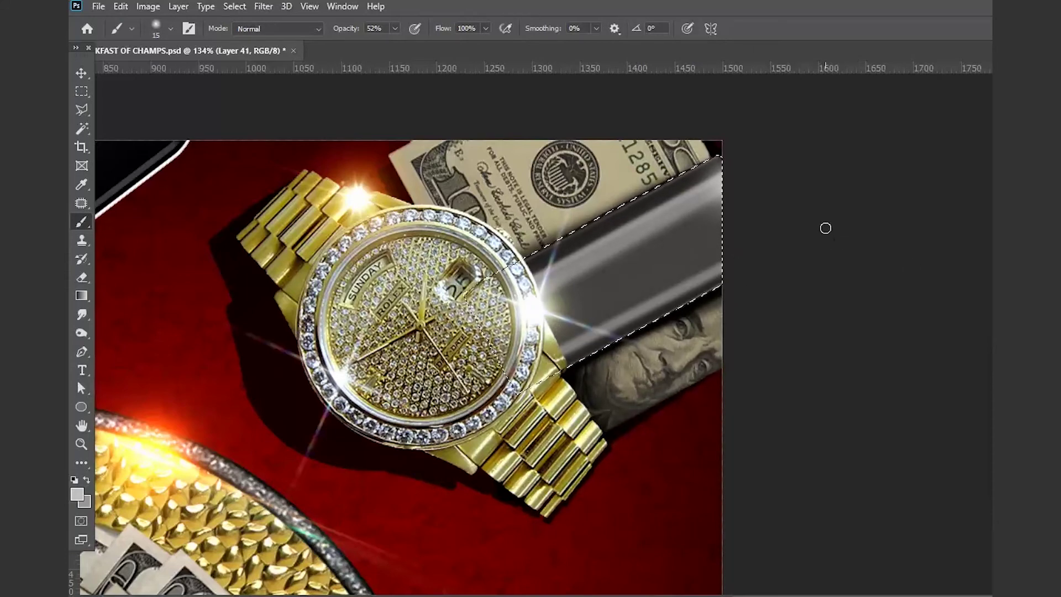
click(310, 6)
click(332, 133)
click(81, 91)
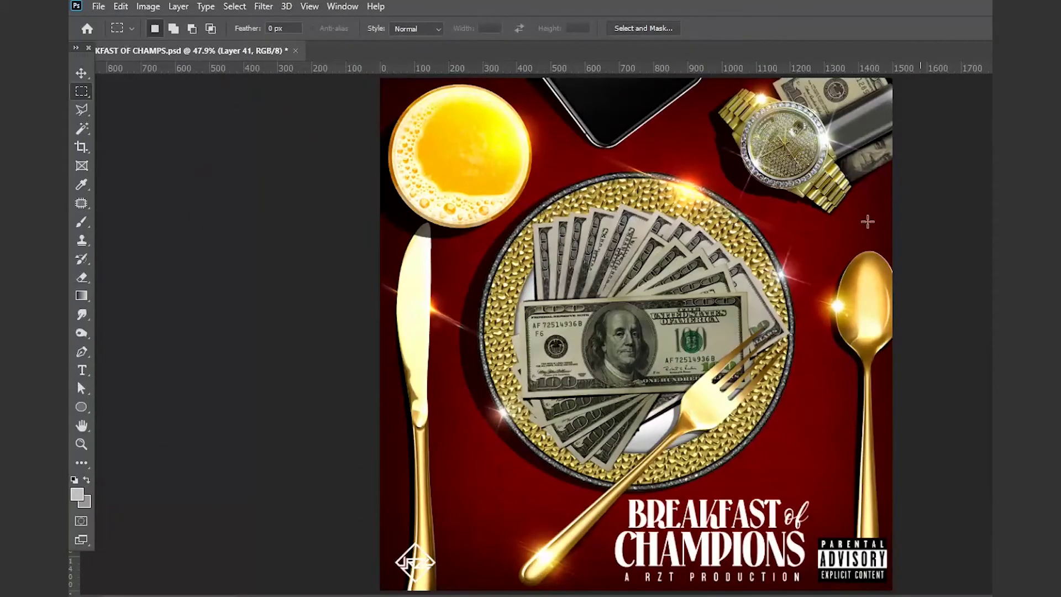
Erase the painted sheen on the band behind and right of the watch.
click(82, 278)
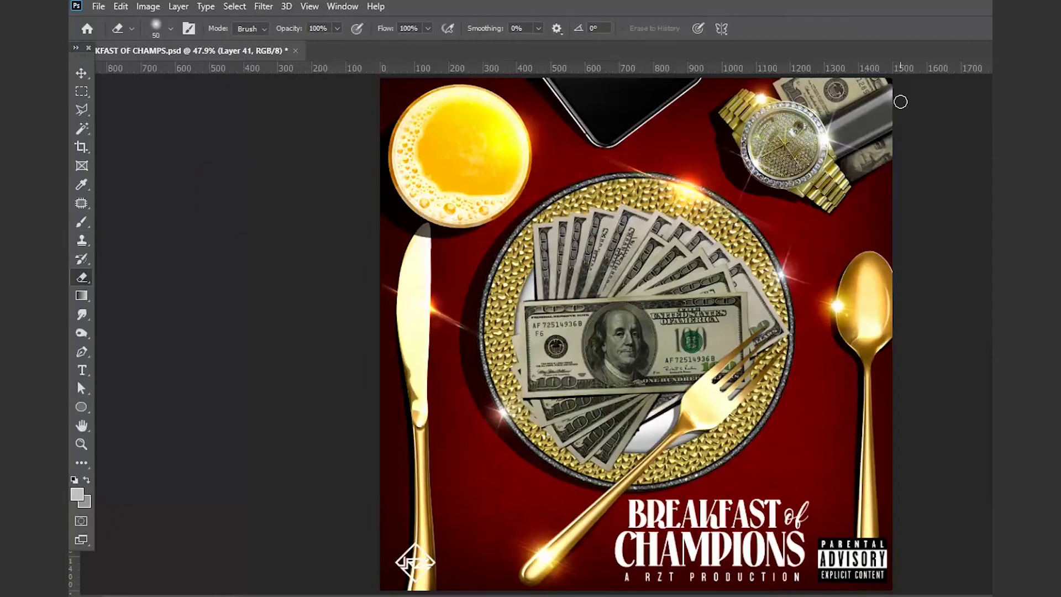
mouse_move(818, 141)
mouse_down()
mouse_move(904, 90)
mouse_move(924, 114)
mouse_move(939, 103)
mouse_up()
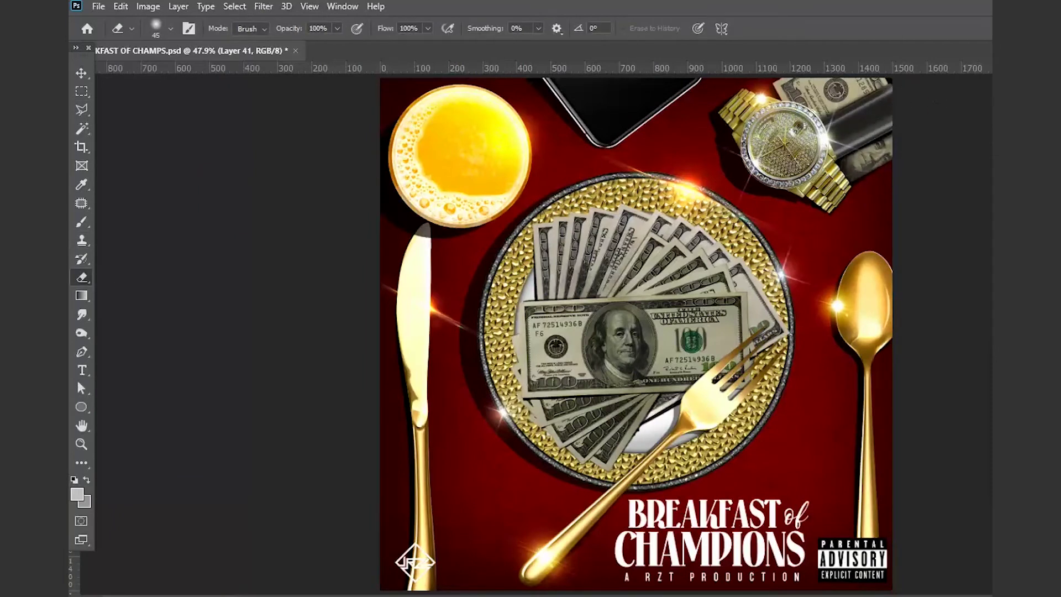
drag(840, 149, 884, 122)
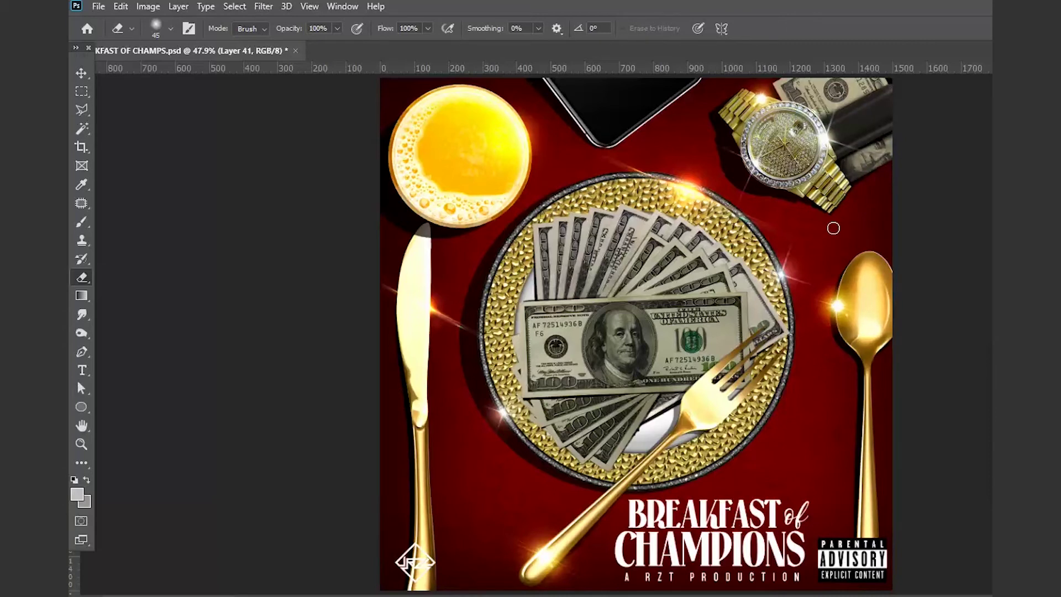
click(82, 333)
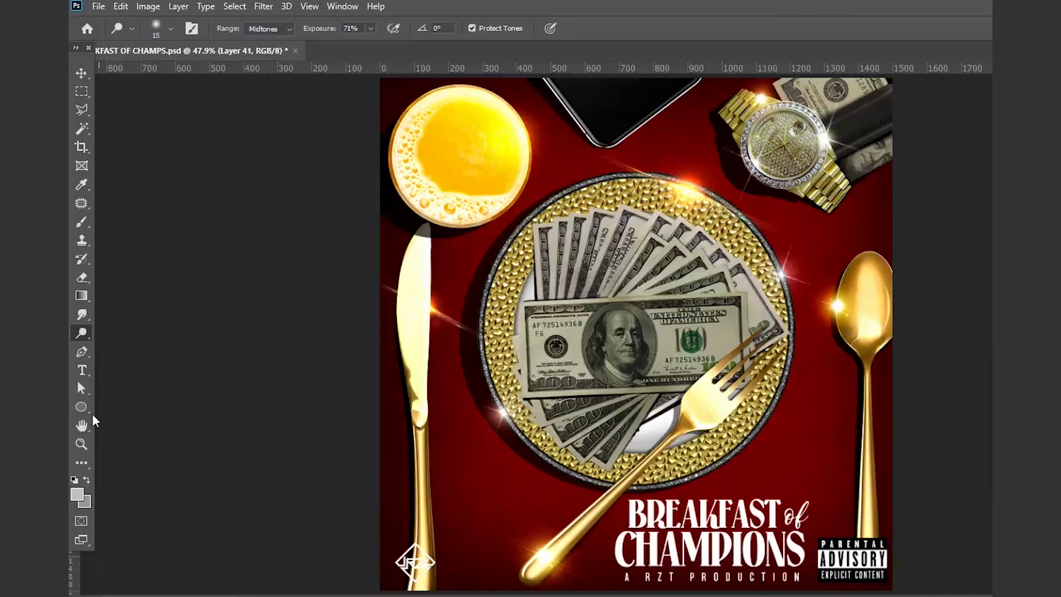
Dodge highlights along the strap's top, middle and lower parts, then zoom to 100% on the watch.
key(h)
scroll(162, 221, up, 3)
key(r)
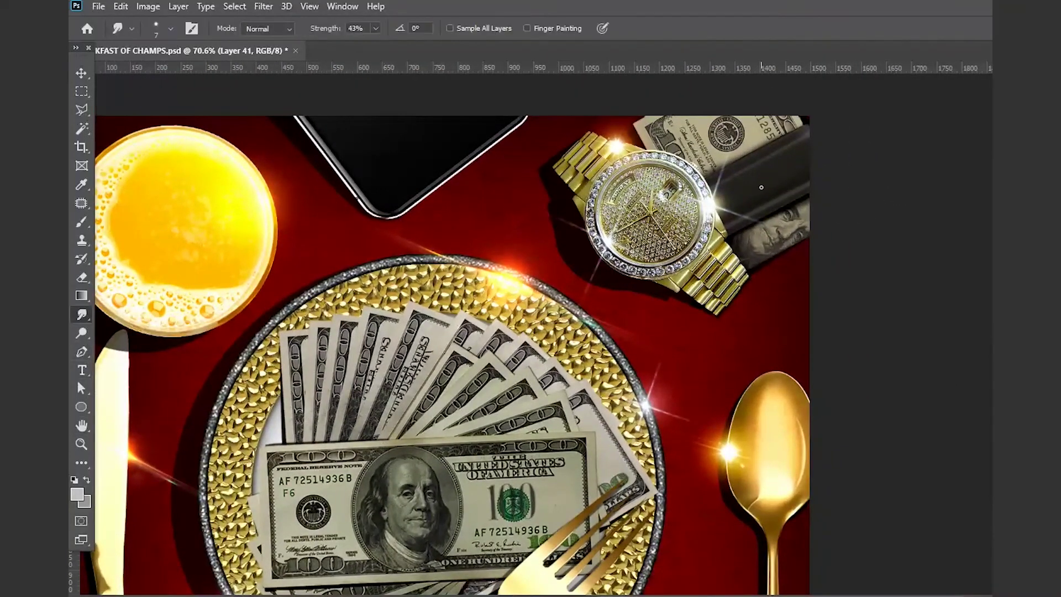
key(o)
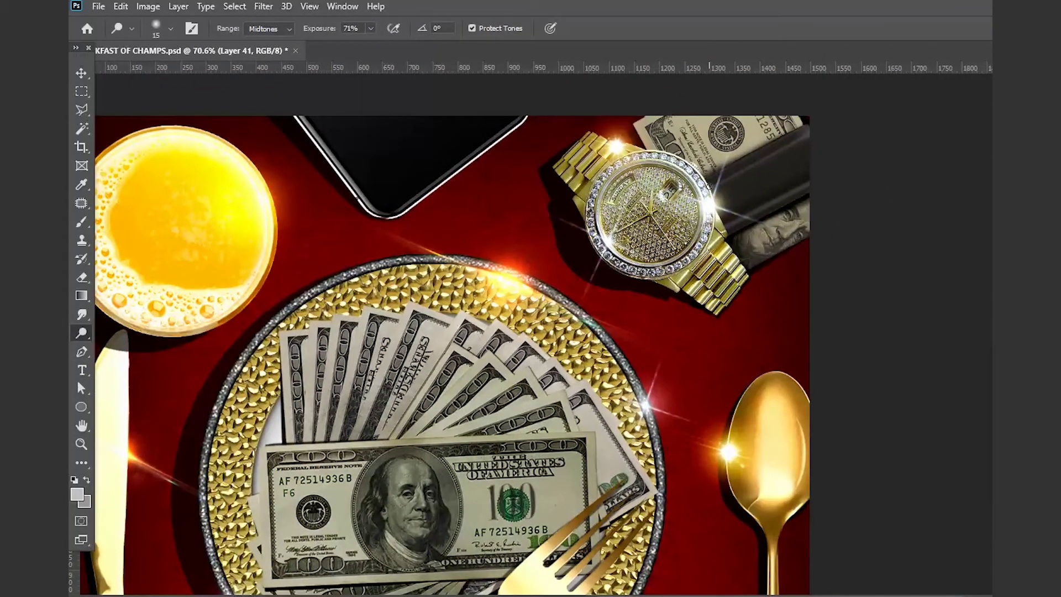
drag(807, 141, 821, 133)
mouse_move(792, 192)
mouse_down()
mouse_move(718, 227)
mouse_move(808, 181)
mouse_up()
drag(724, 227, 877, 184)
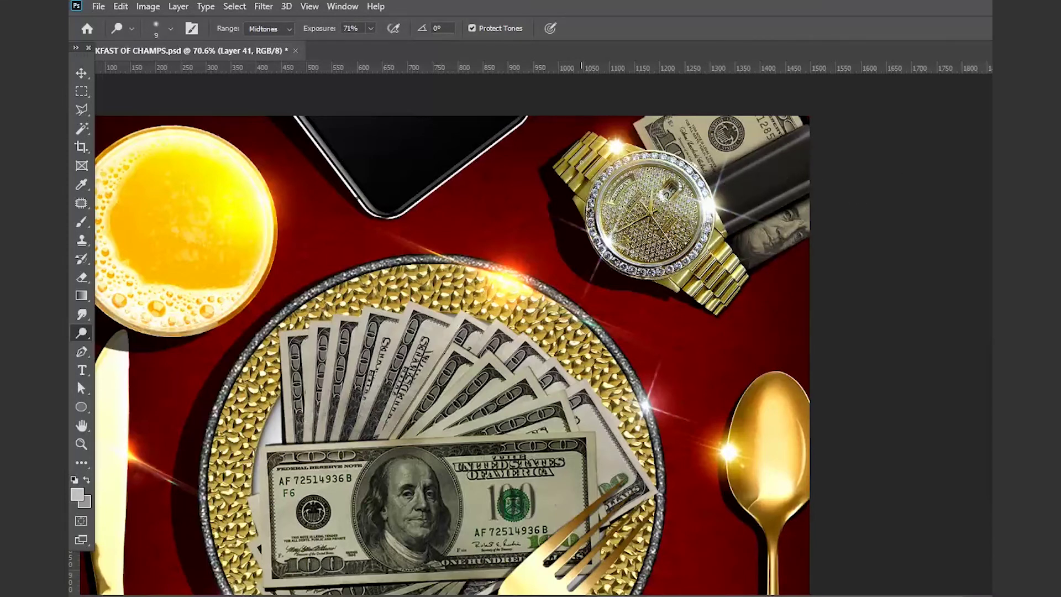
key(ctrl+0)
key(z)
click(914, 210)
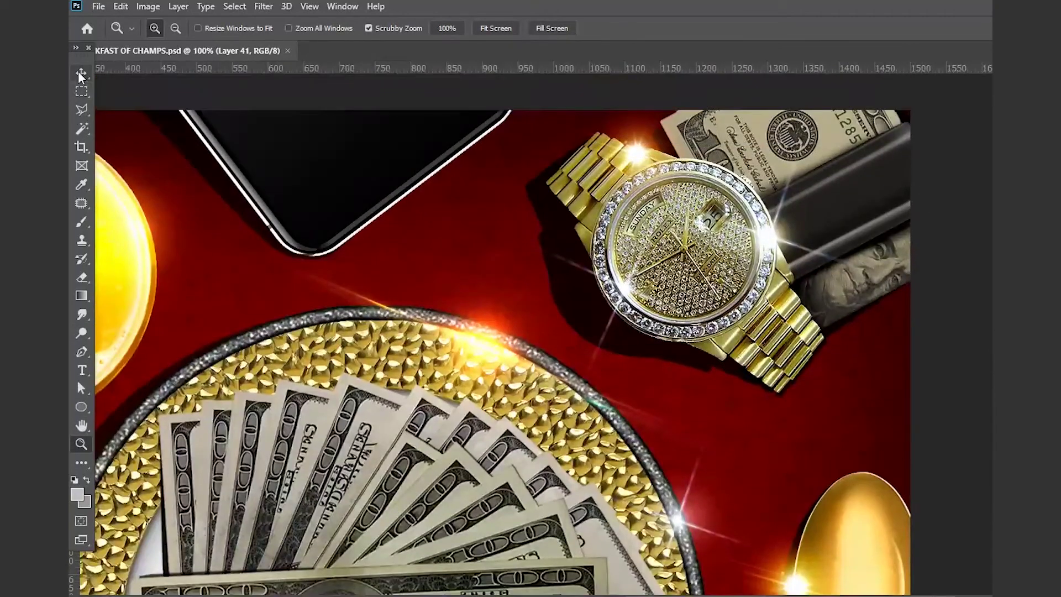
Outline the strap beside the watch with the Polygonal Lasso.
click(80, 72)
key(w)
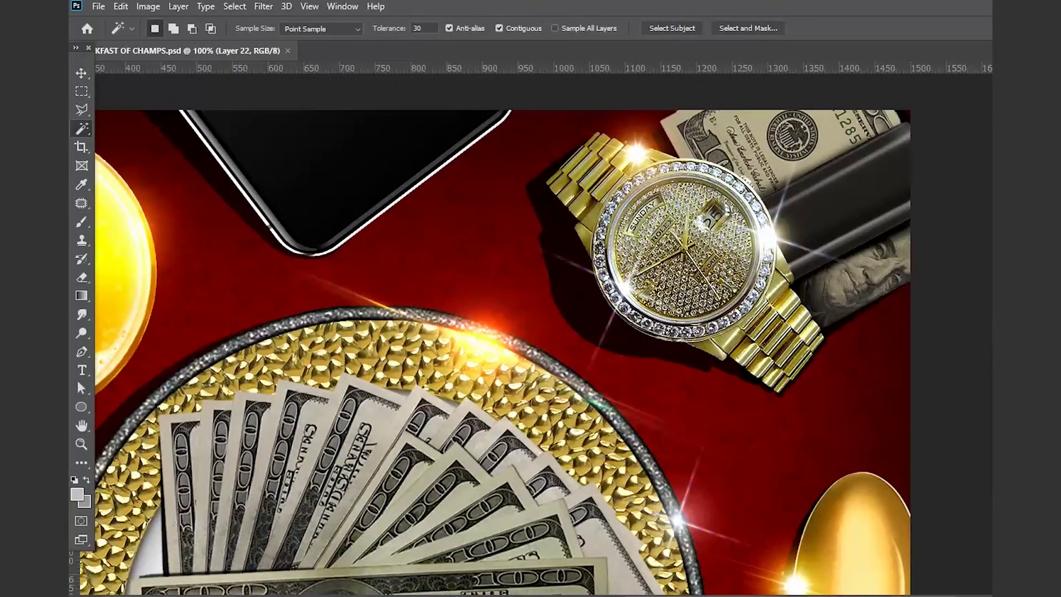
key(l)
click(724, 185)
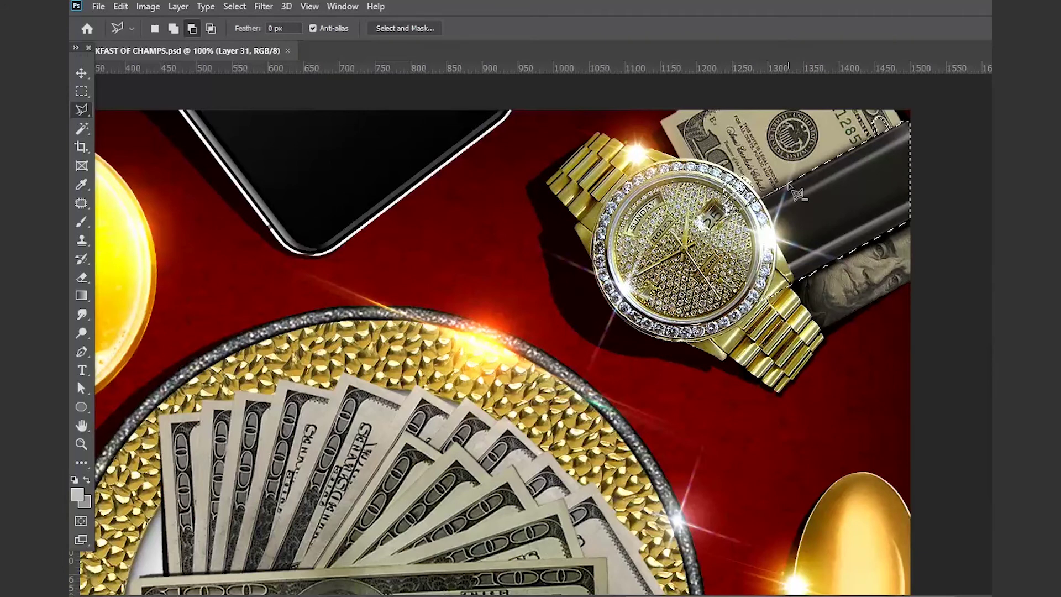
click(907, 120)
click(912, 223)
double_click(785, 300)
Fill the strap on a new layer with gold sampled from the watch, then deselect.
key(ctrl+shift+alt+n)
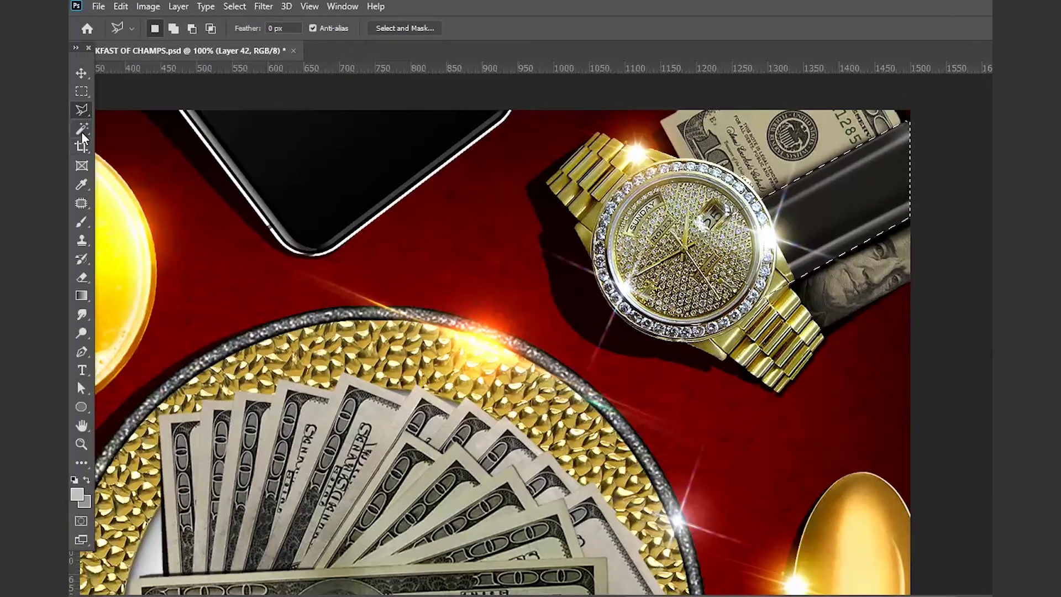
key(i)
click(736, 265)
key(alt+BackSpace)
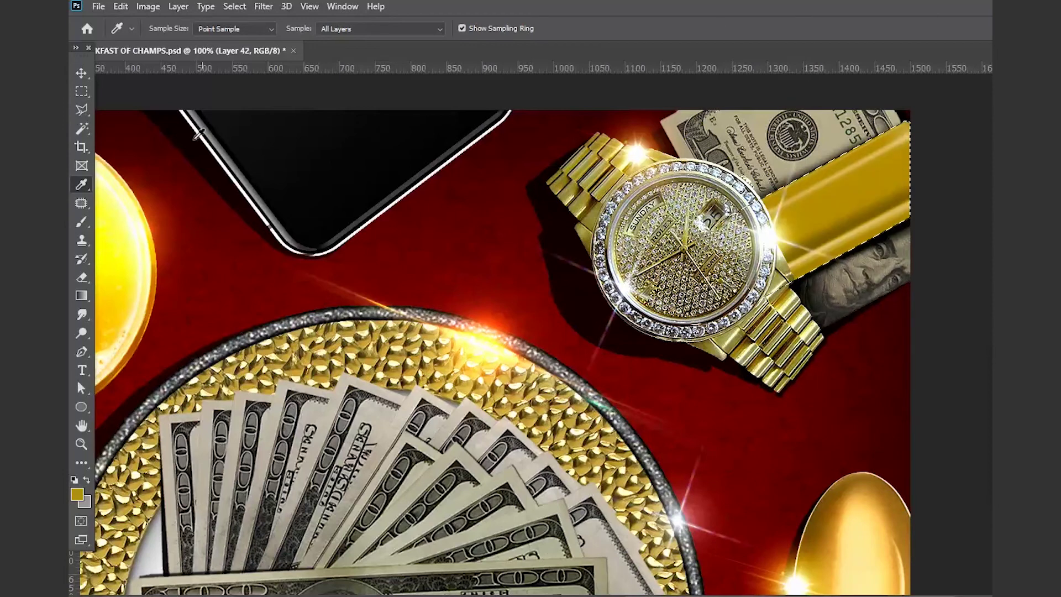
key(m)
key(ctrl+d)
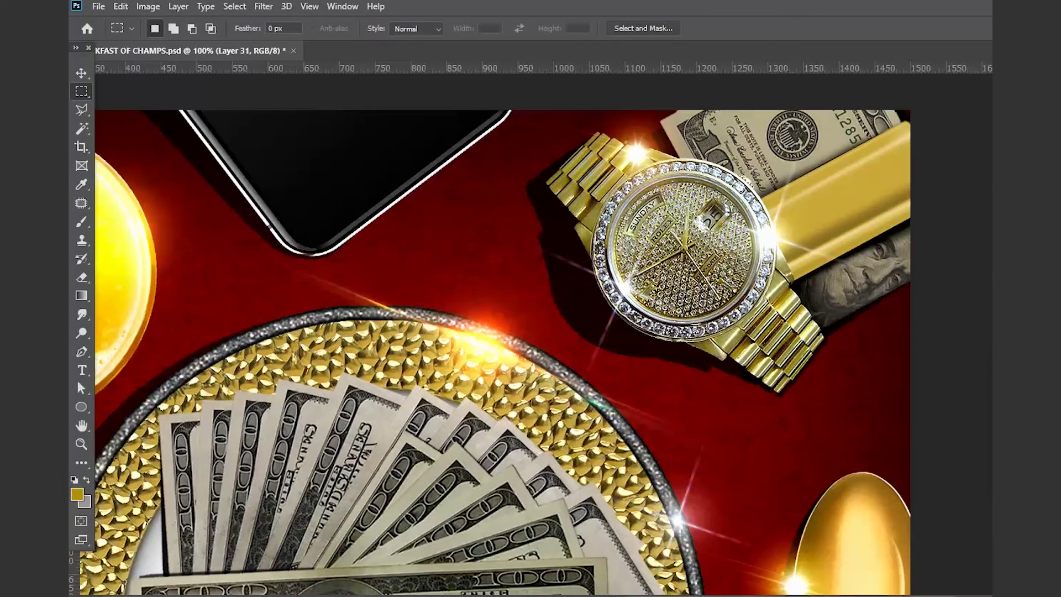
Rotate and shrink the first glint layer so it sits near the gold clip.
key(ctrl+0)
key(v)
key(ctrl+t)
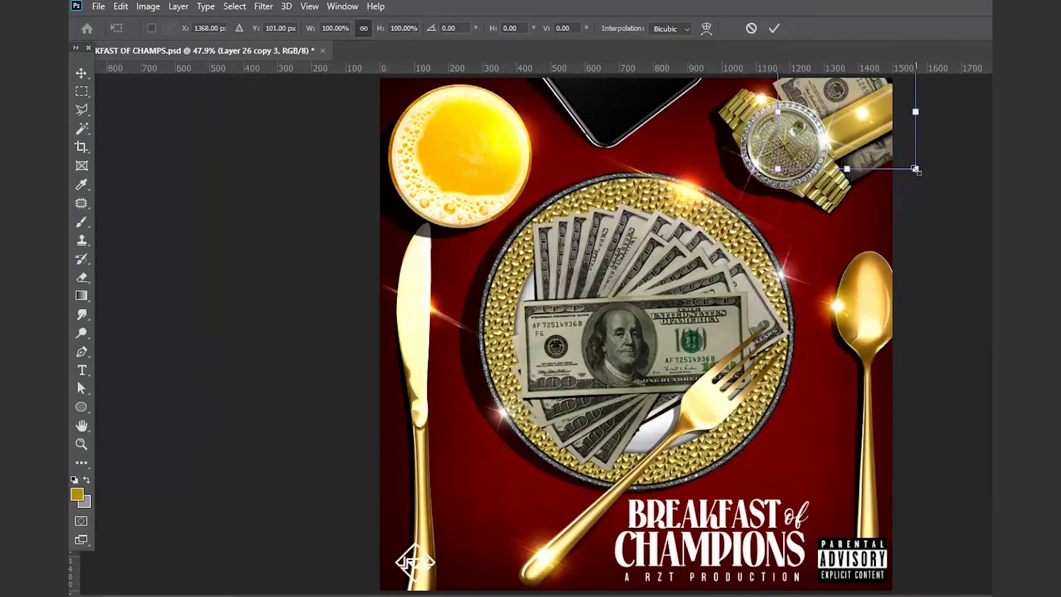
drag(890, 103, 931, 205)
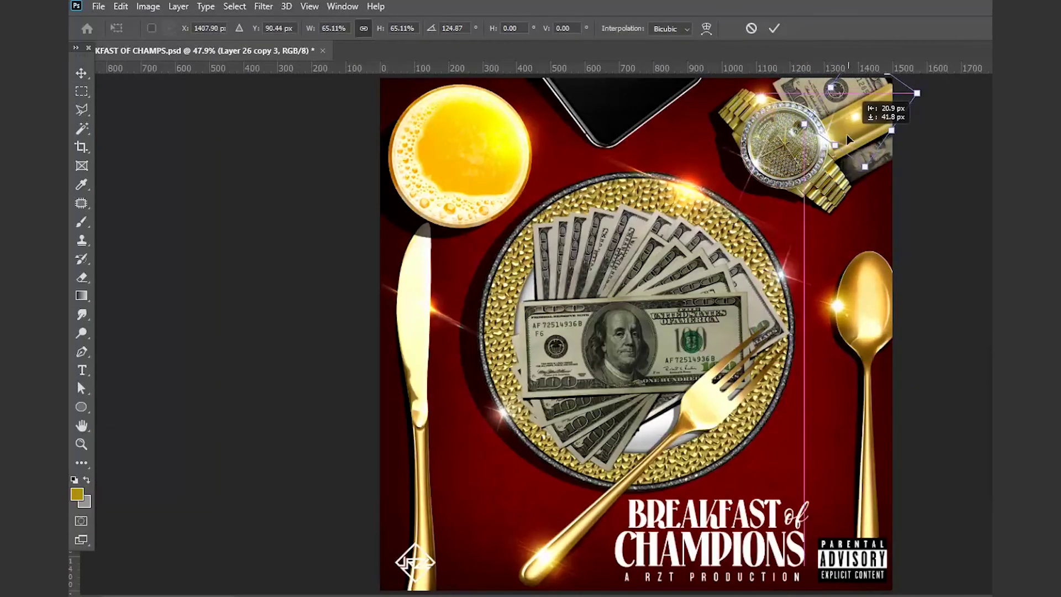
key(Return)
Rotate a second glint layer so it sits over the watch.
click(883, 136)
key(ctrl+t)
drag(931, 142, 924, 178)
key(Return)
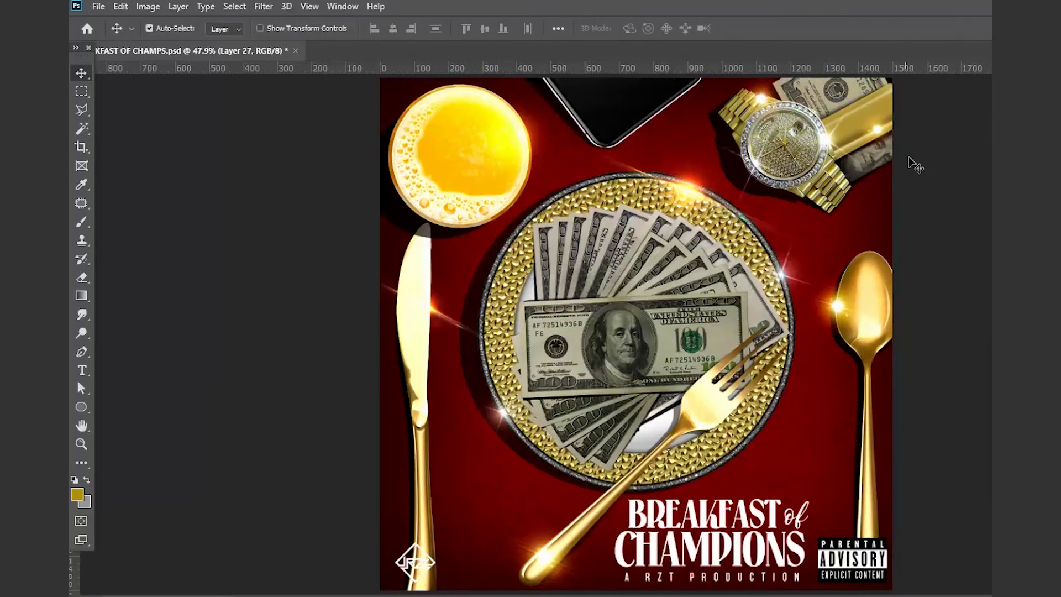
click(98, 6)
Save the completed cover, with its gold clip and rotated glints, via File > Save.
click(114, 146)
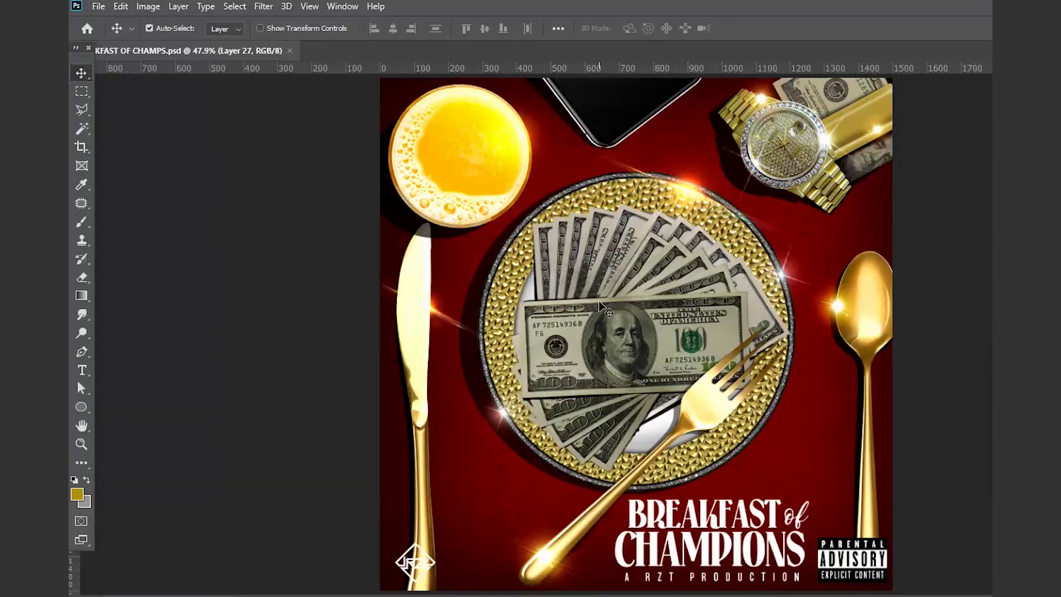